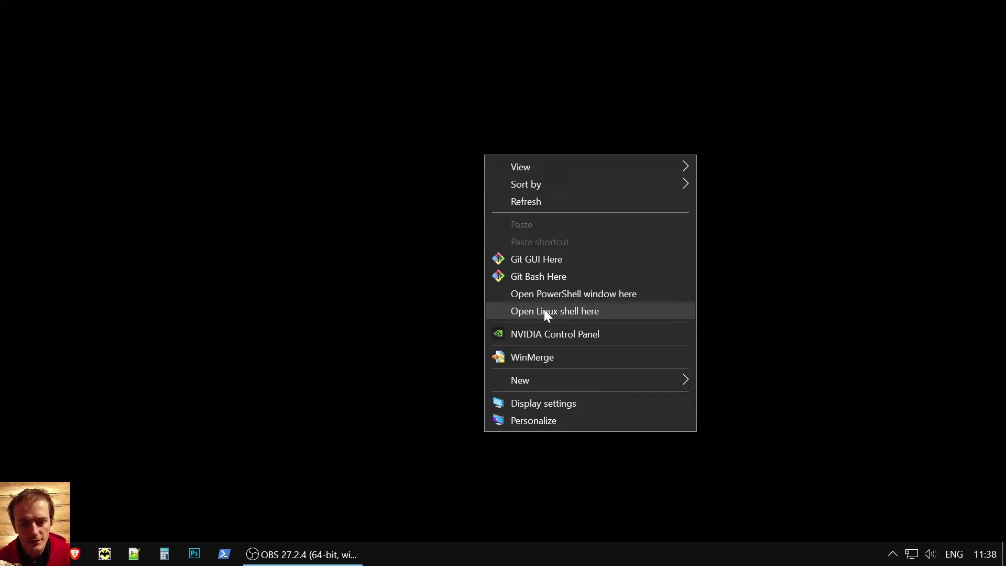
- Open a Linux shell in the Desktop folder and move its window toward the screen centre
left_click(630, 311)
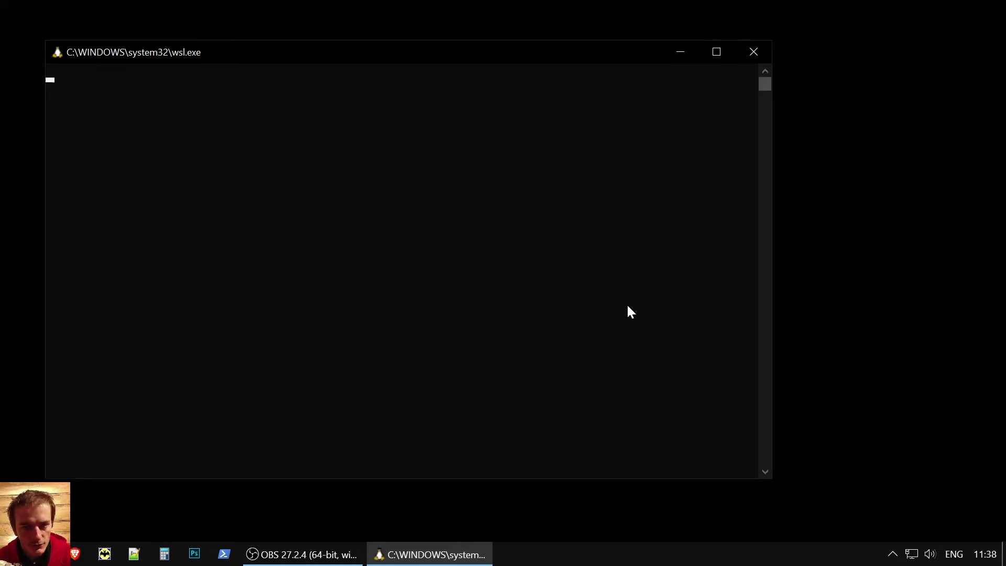
left_click_drag(344, 53, 428, 62)
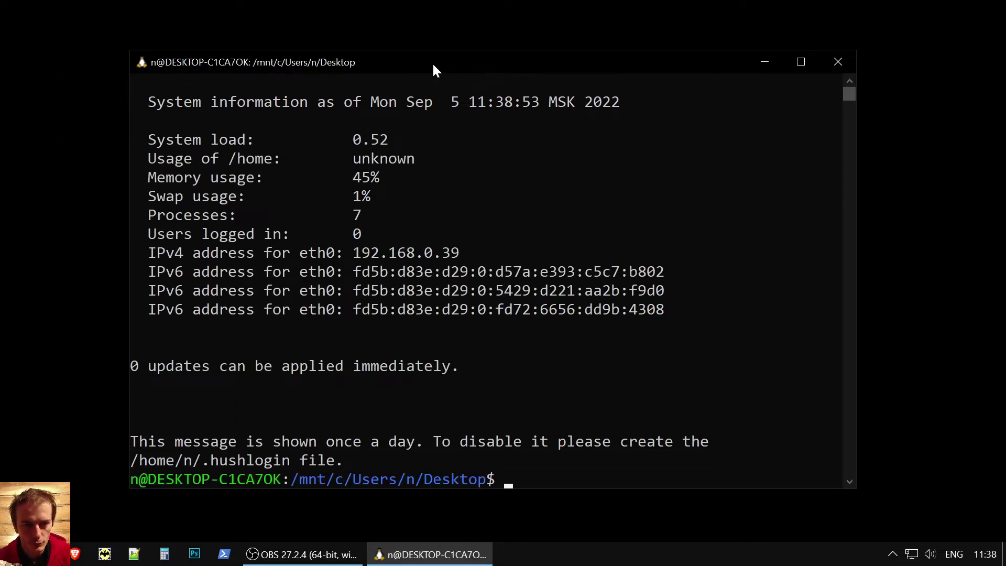
left_click_drag(429, 65, 508, 69)
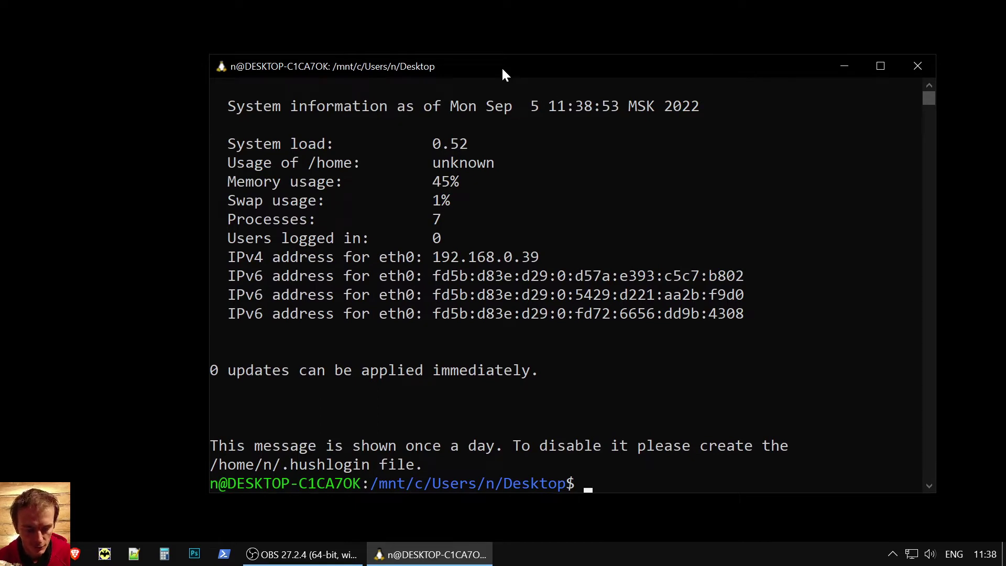
- Run lynx in the WSL shell, after a mistyped lybx, and see it's not installed
key("super")
key("super")
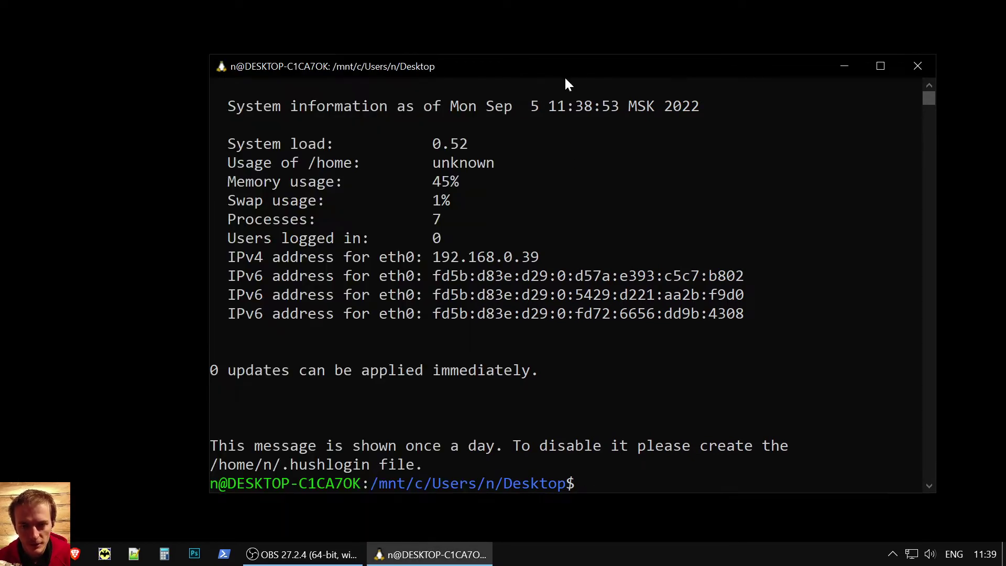
left_click_drag(530, 74, 505, 47)
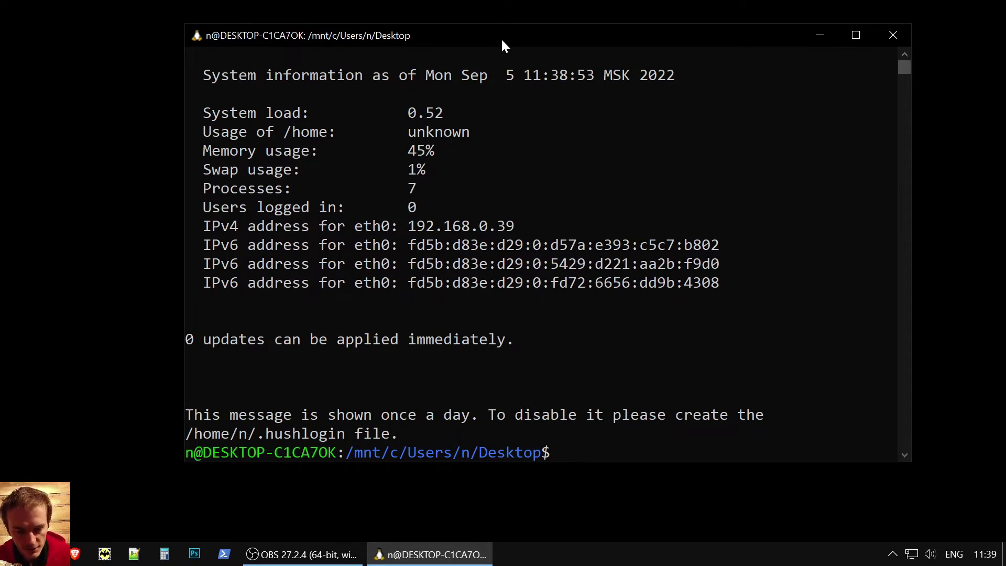
type("l")
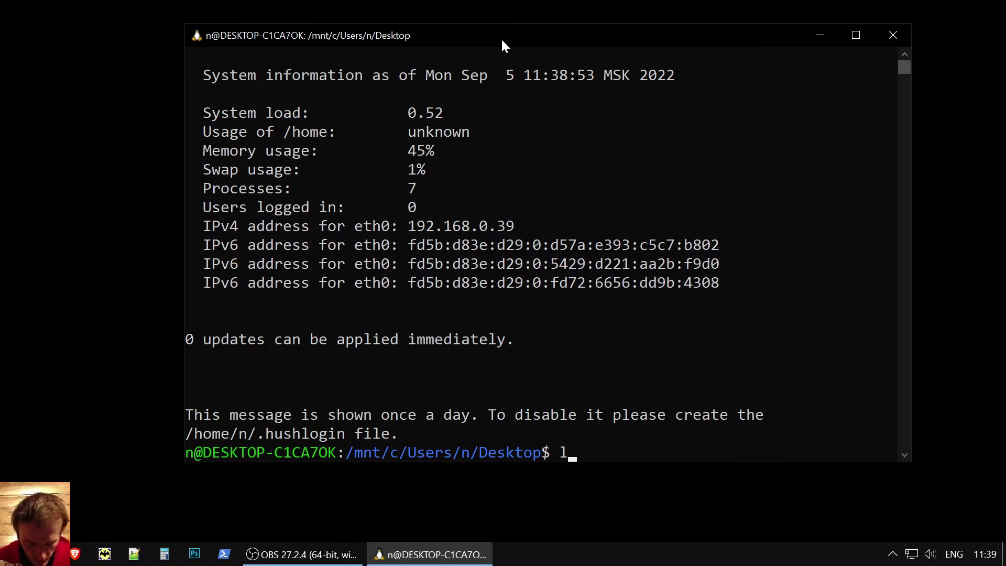
type("ybx")
key("Return")
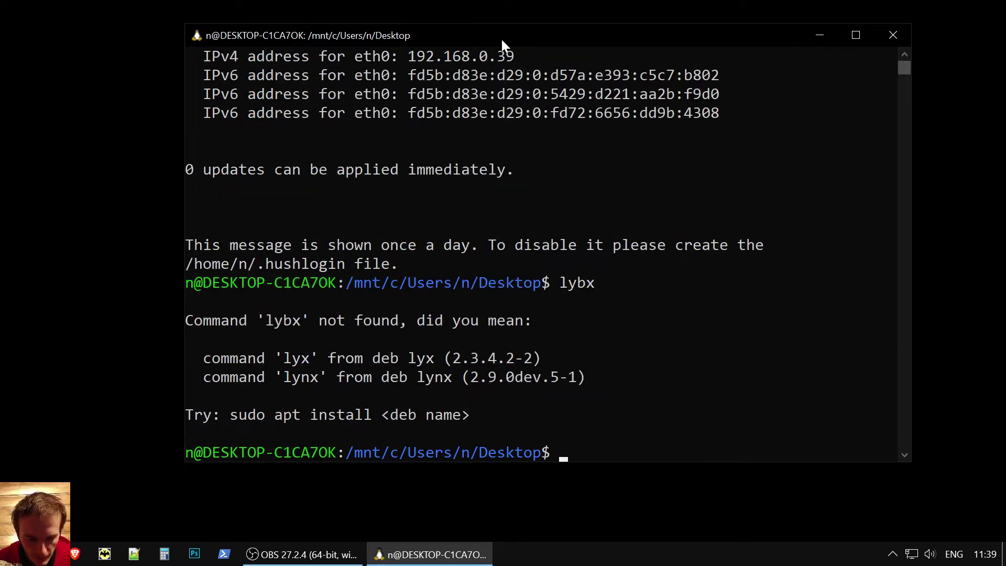
type("lynx")
key("Return")
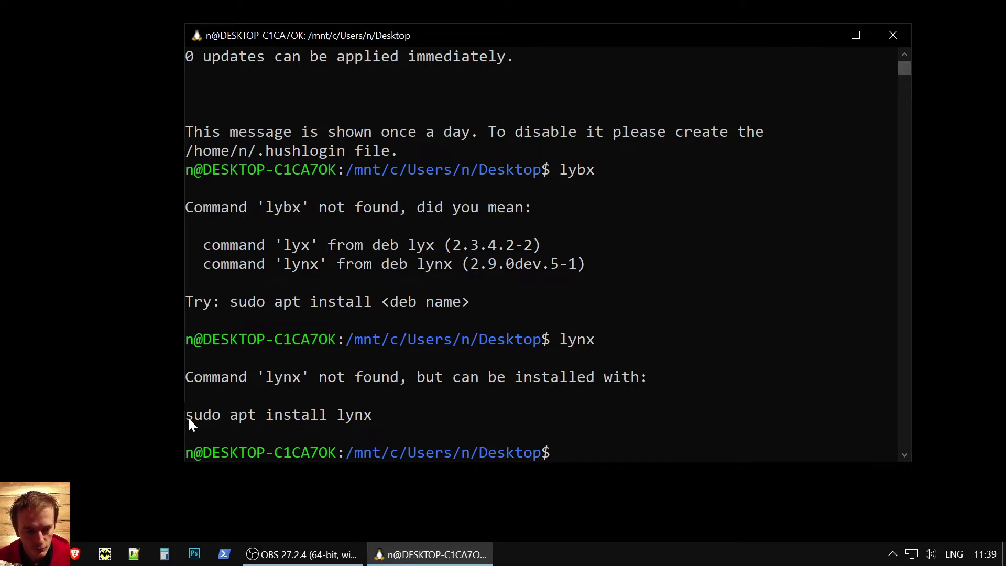
- Copy the suggested 'sudo apt install lynx' command and paste it at the prompt
left_click_drag(187, 415, 370, 416)
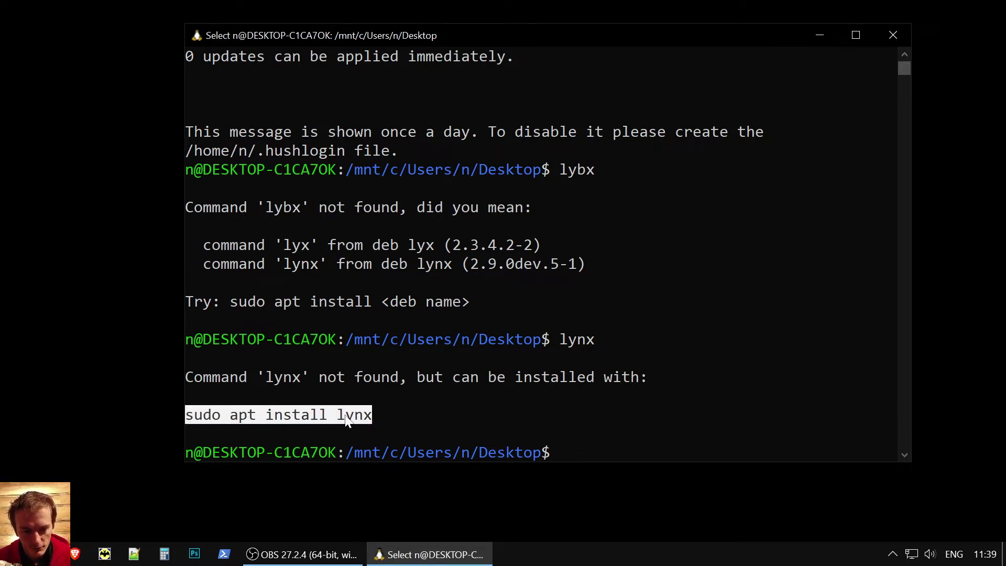
left_click_drag(561, 341, 594, 340)
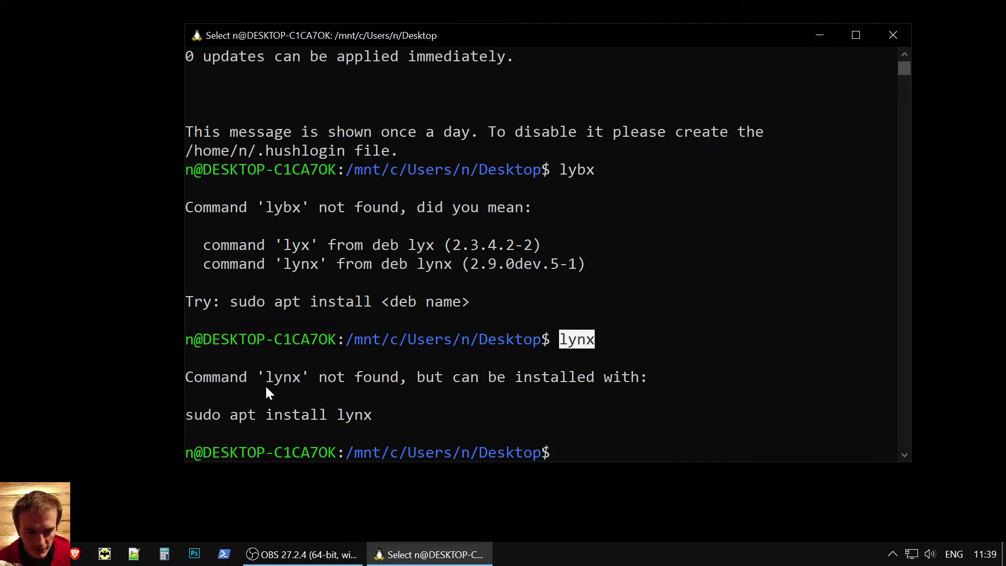
left_click_drag(188, 415, 372, 415)
right_click(348, 415)
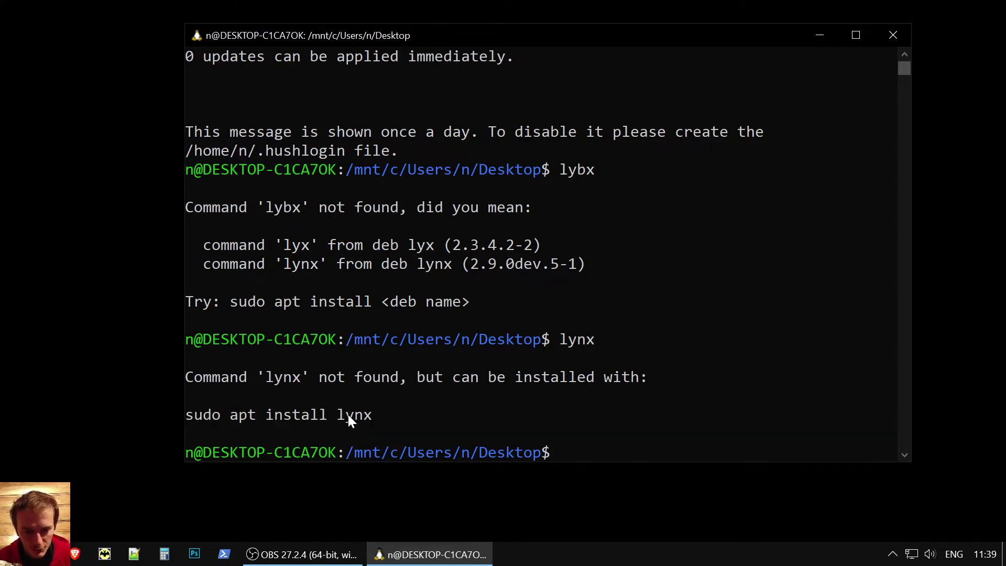
right_click(529, 429)
- Run the install, enter the sudo password and confirm y to install Lynx 2.9.0
key("Return")
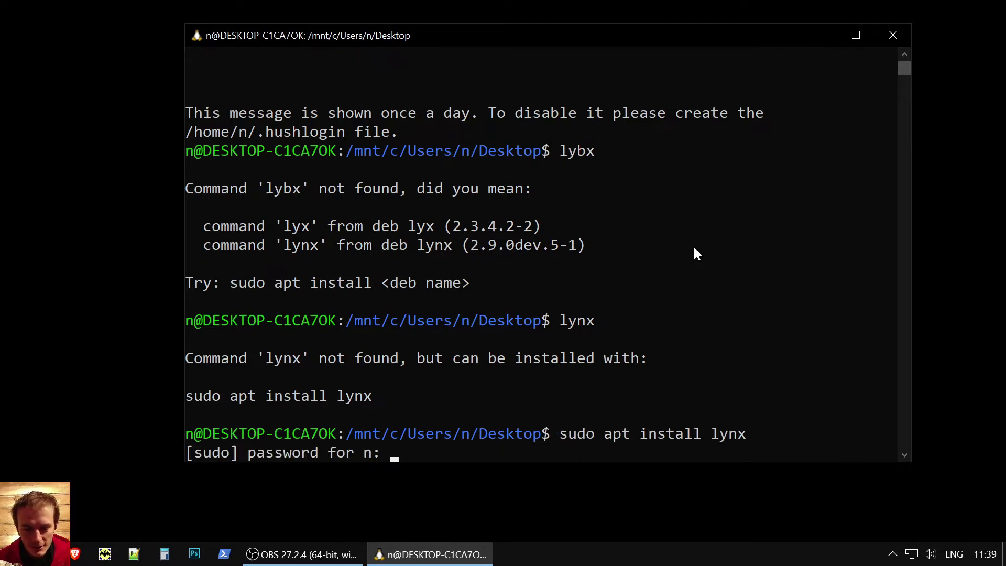
key("Return")
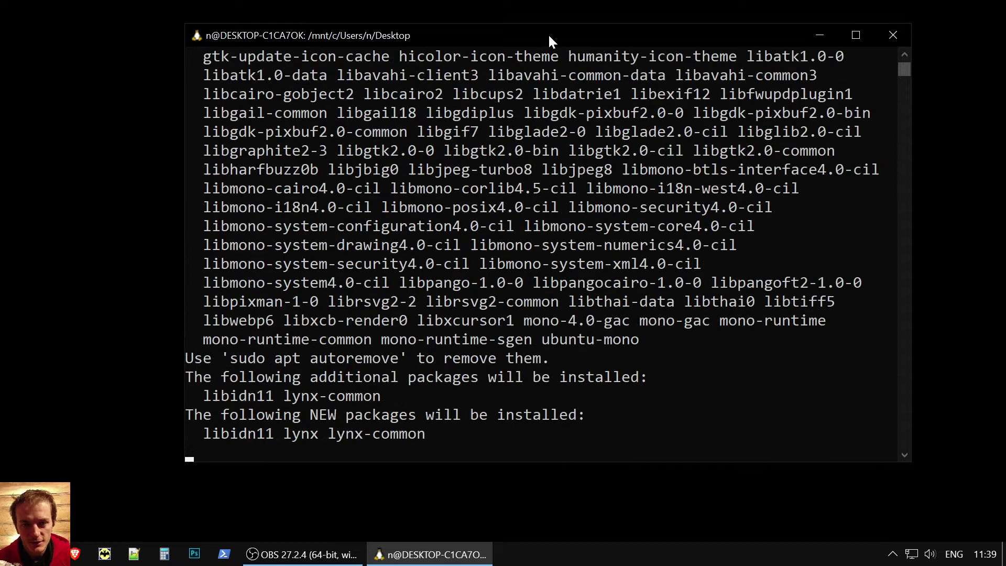
left_click_drag(549, 34, 485, 19)
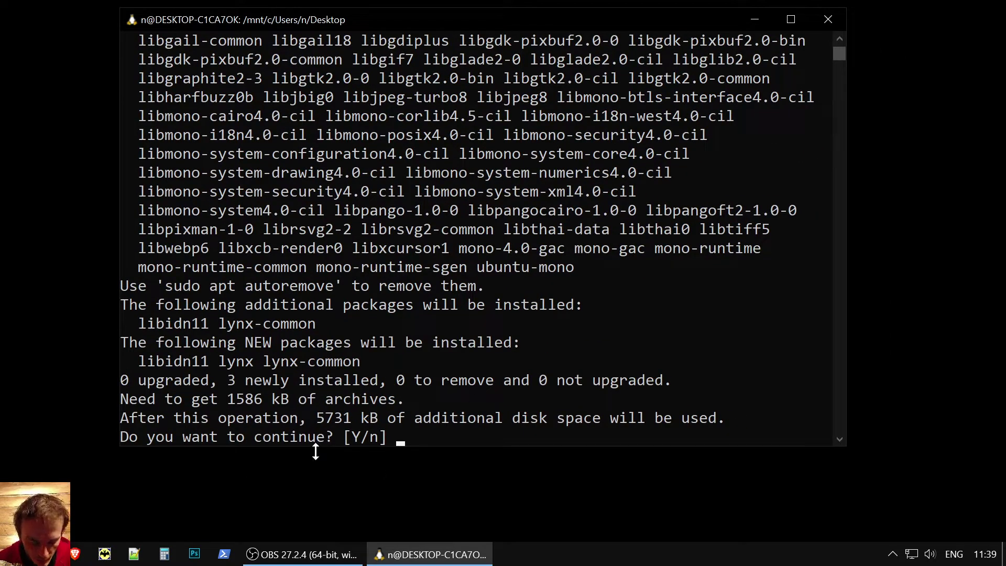
type("y")
key("Return")
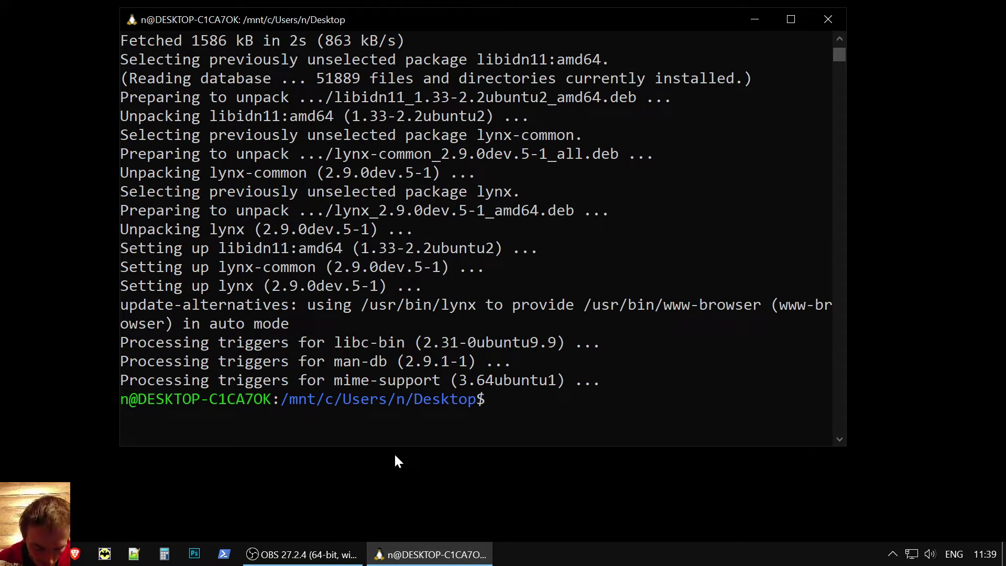
type("lynx")
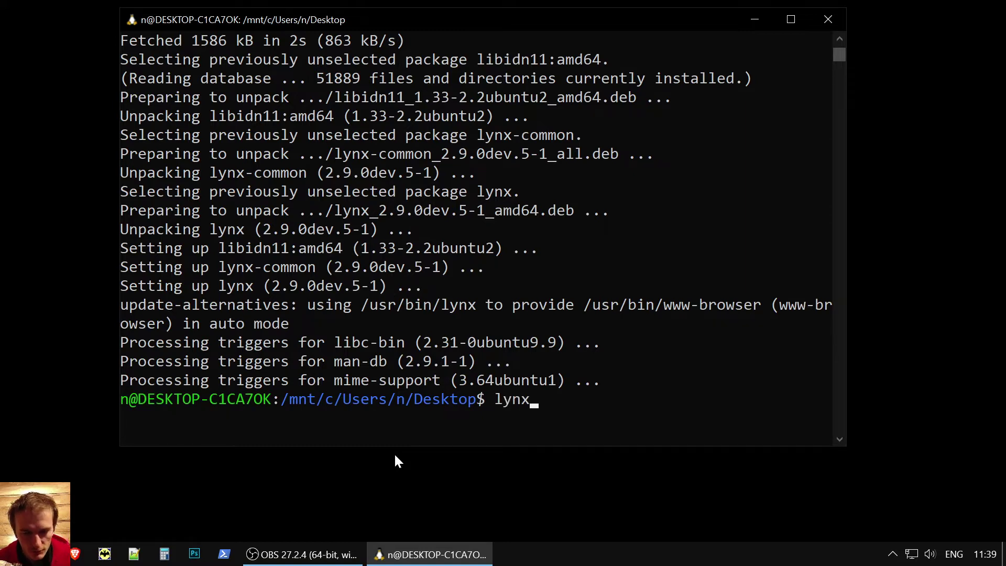
key("Return")
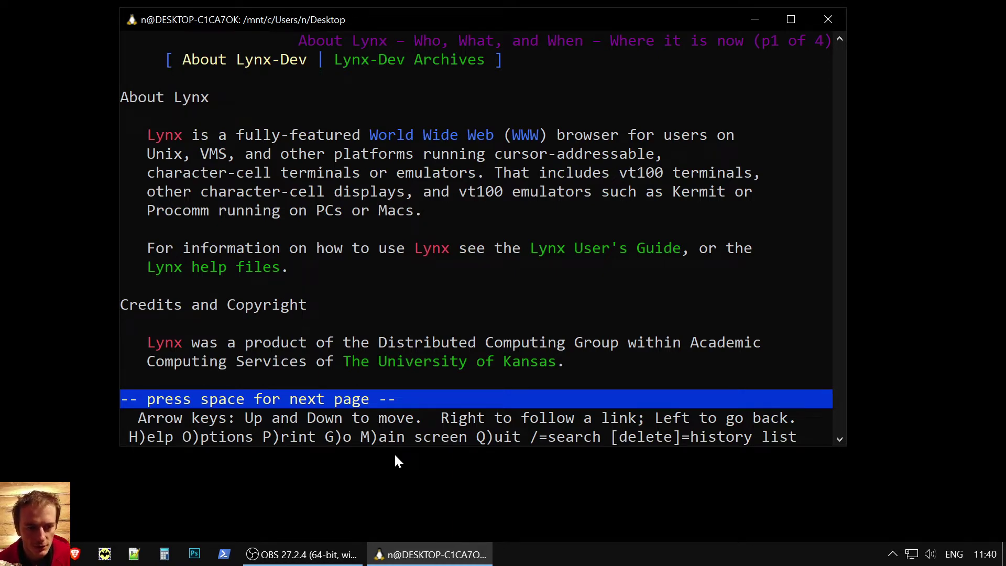
key("Down")
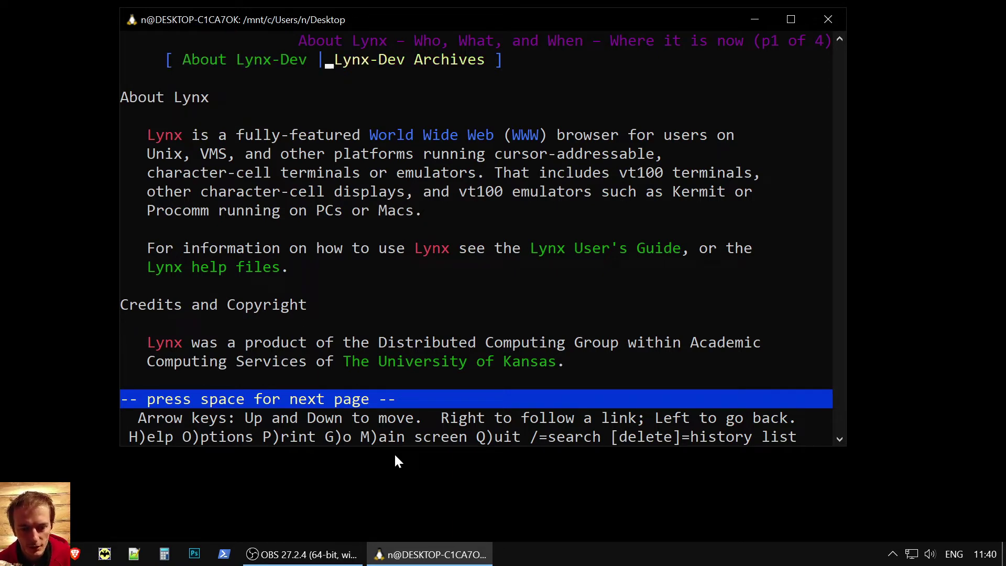
key("space")
key("q")
key("y")
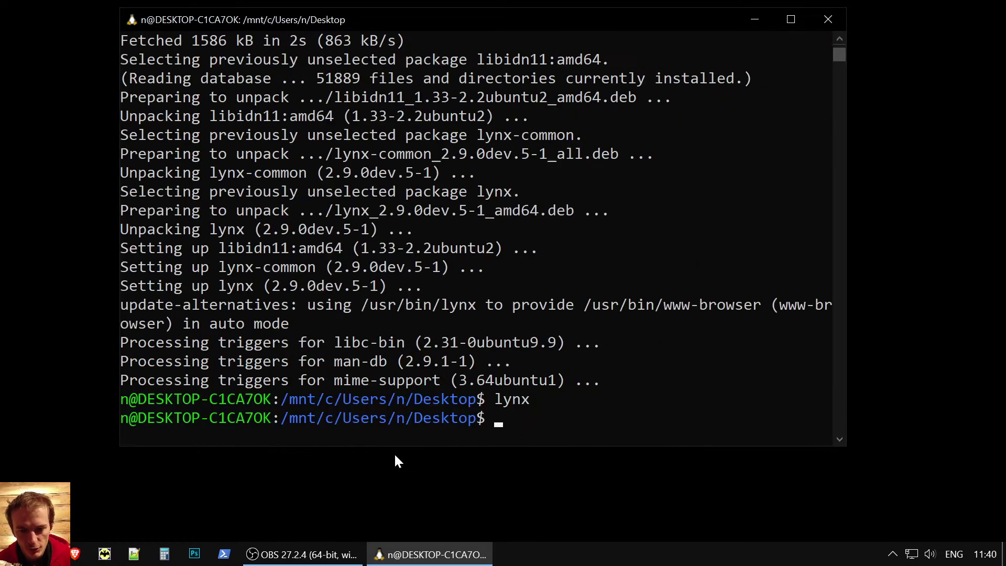
type("ly")
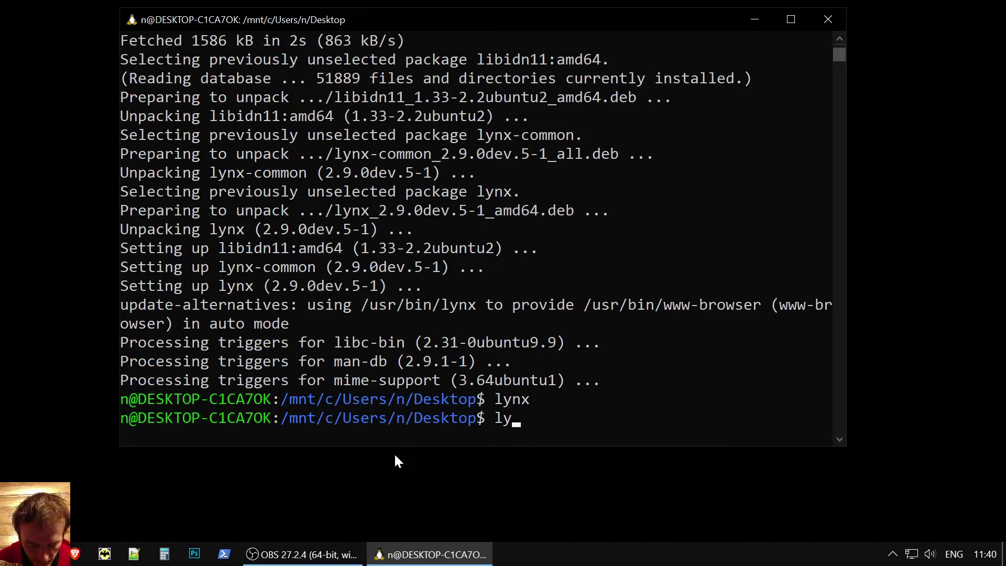
type("nx")
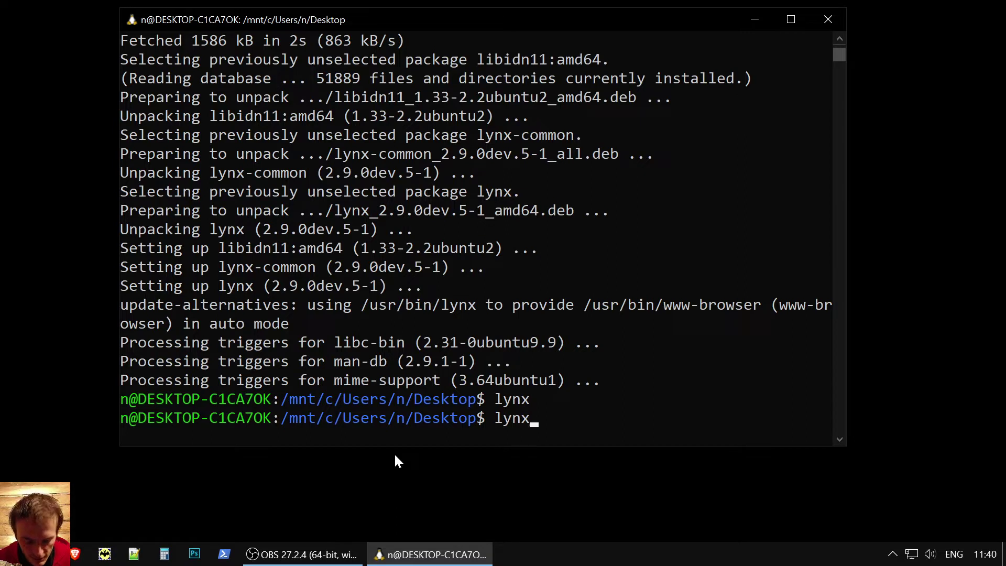
type(" https")
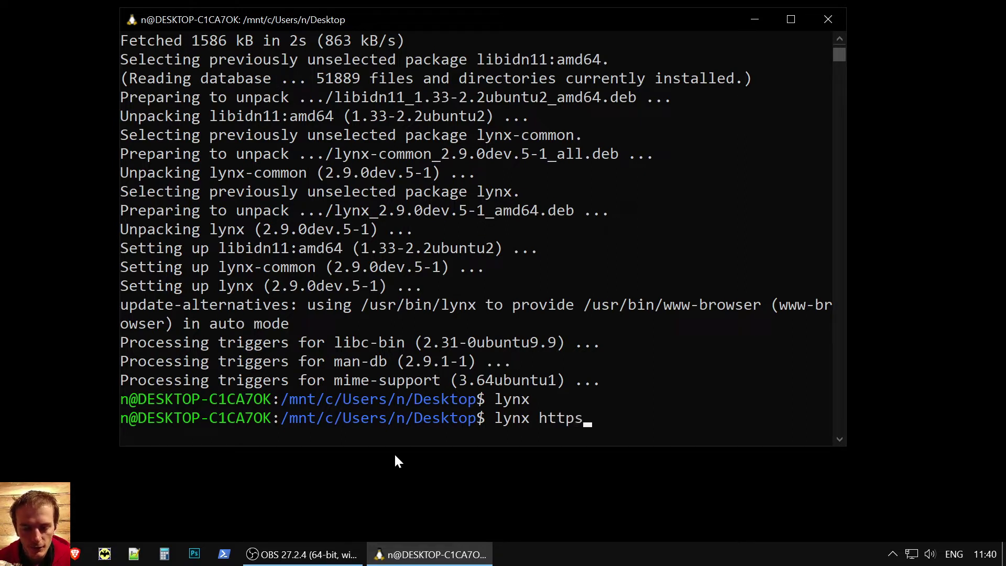
type("://")
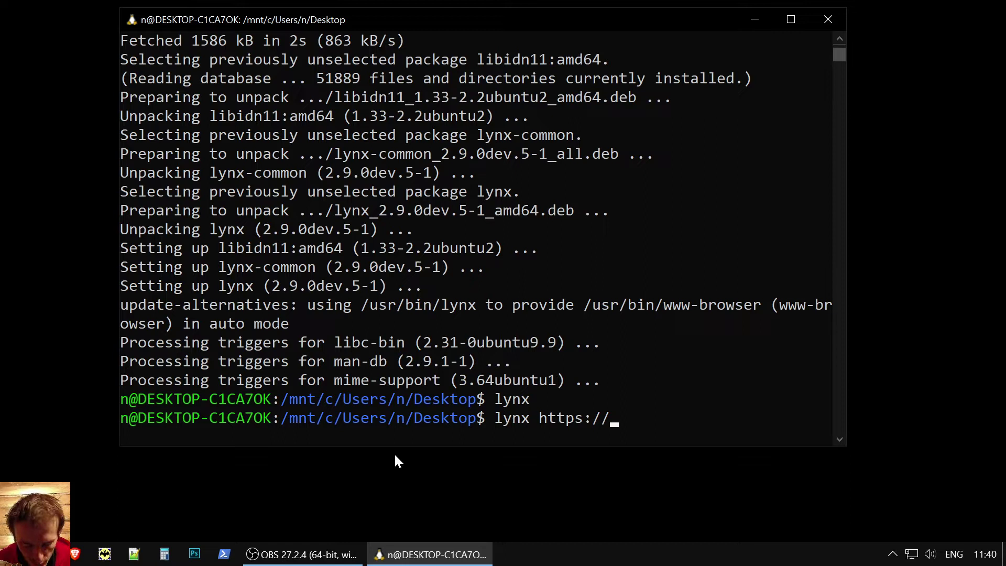
type("google.c")
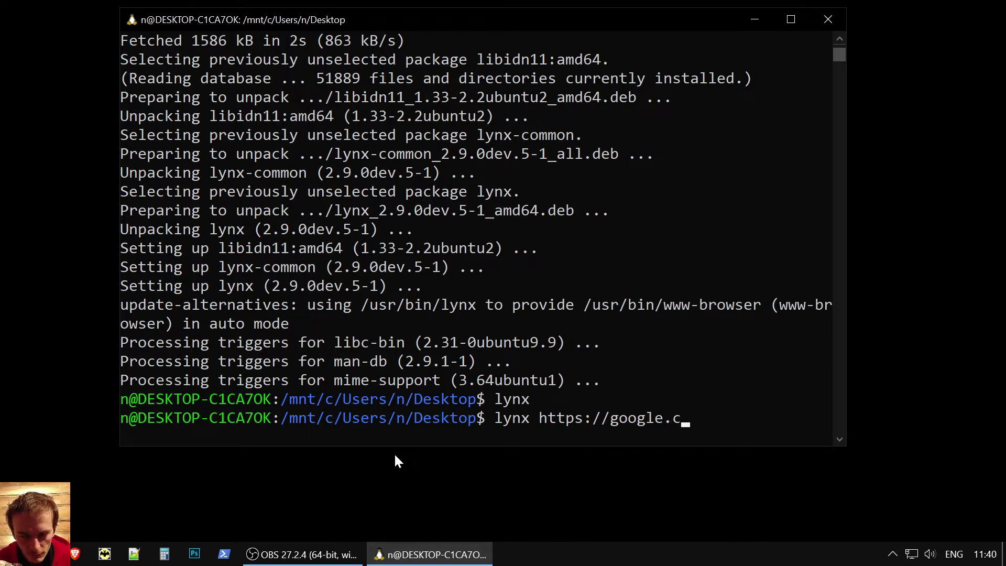
type("om")
key("Return")
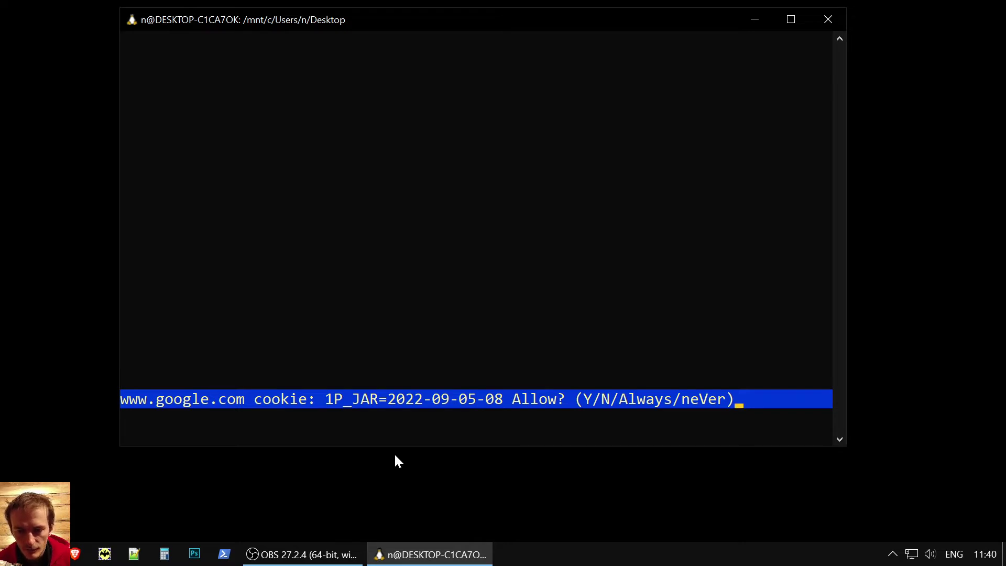
key("a")
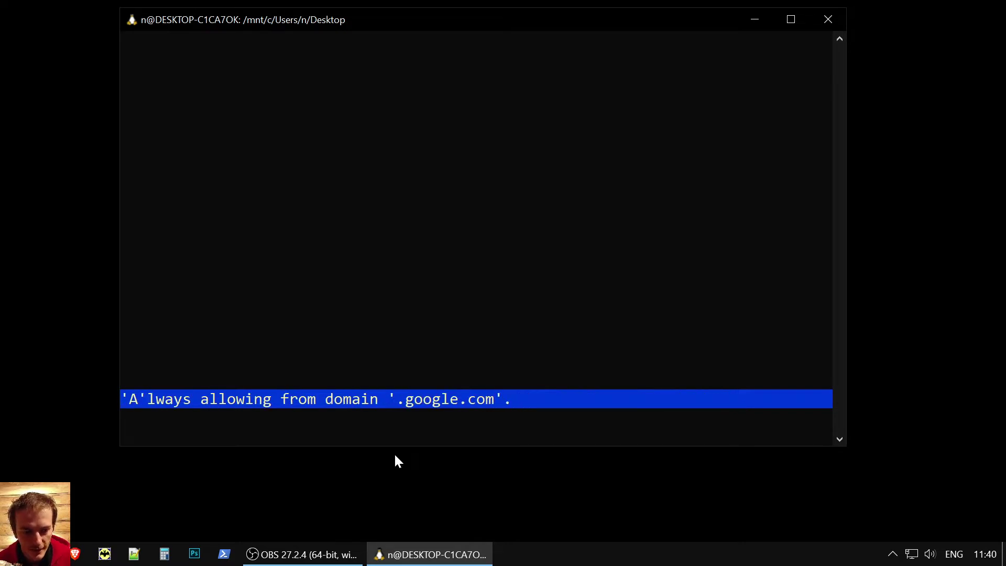
key("a")
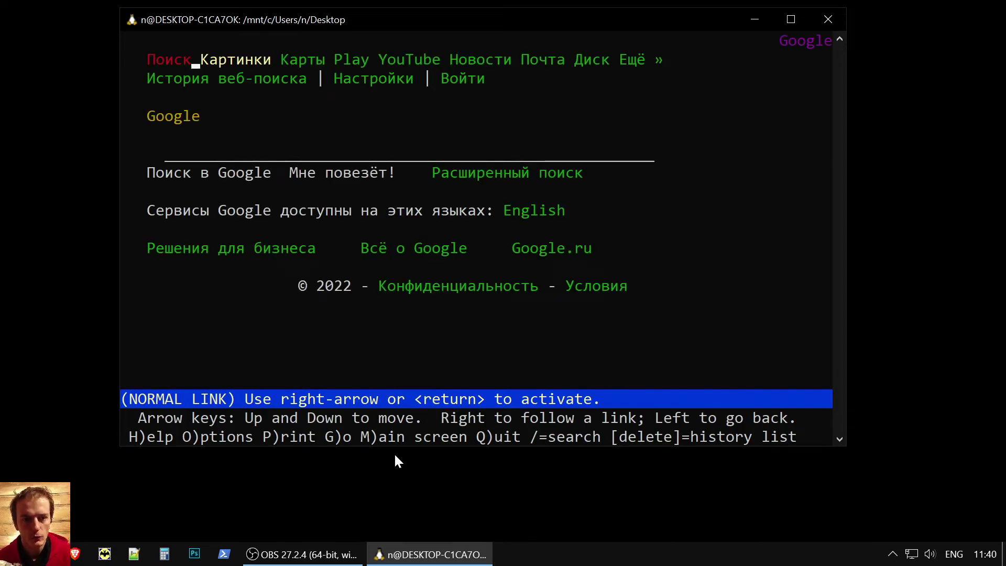
- Submit the Google search for WIKI and move down toward the first result
key("Down")
key("Down")
key("Down")
key("Down")
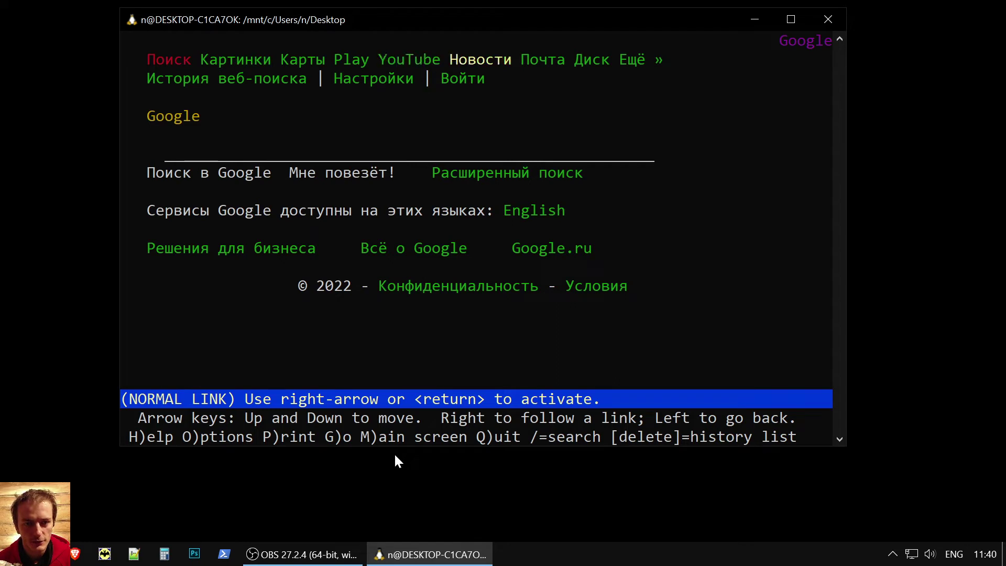
key("Down")
key("Down")
key("Down")
key("Down")
key("Down")
key("Down")
key("Down")
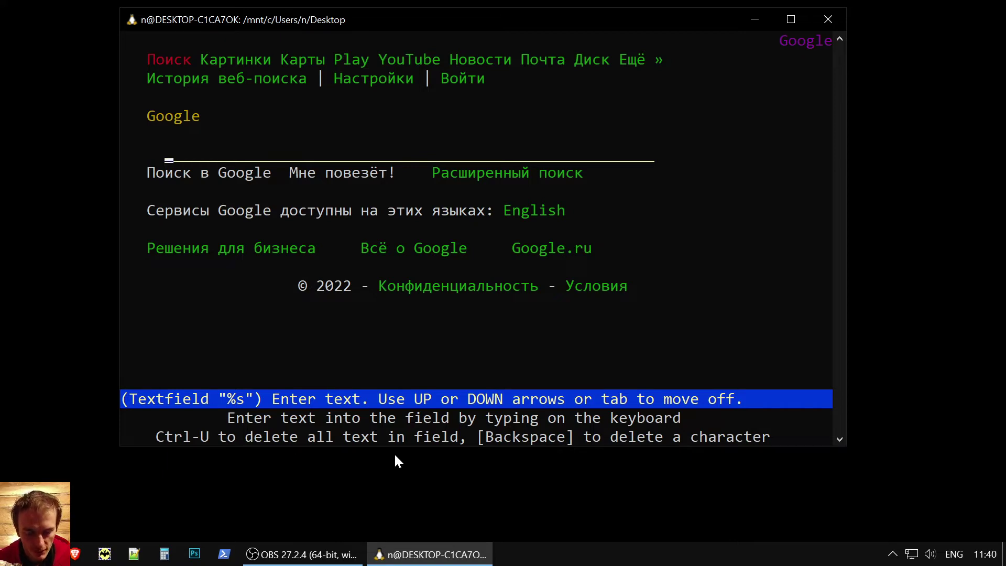
type("WIKI")
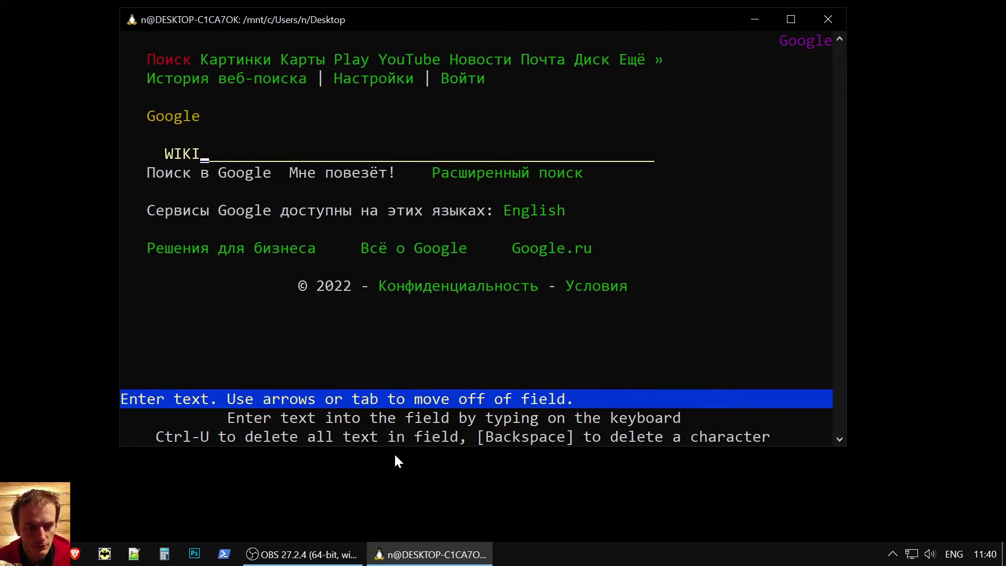
key("Down")
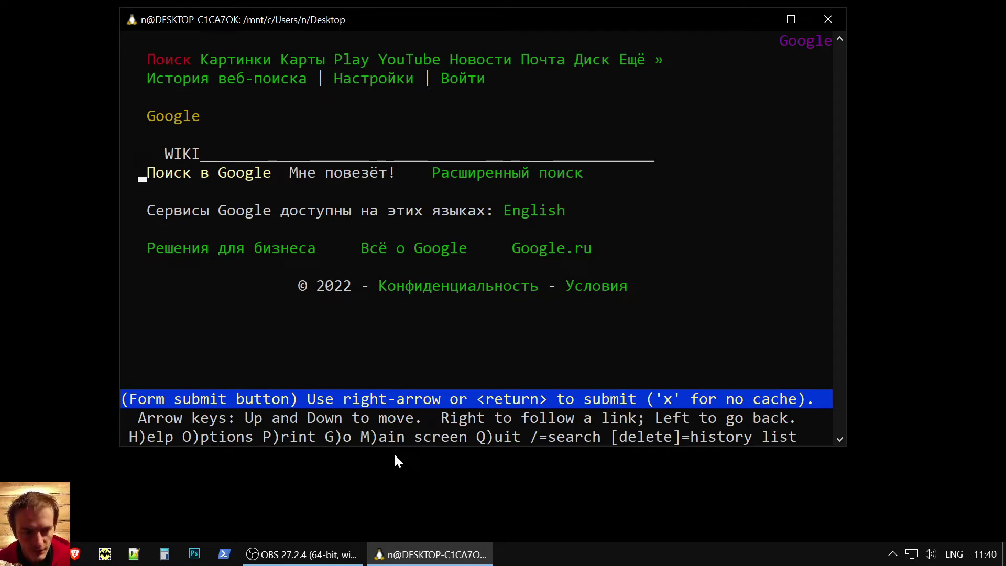
key("Return")
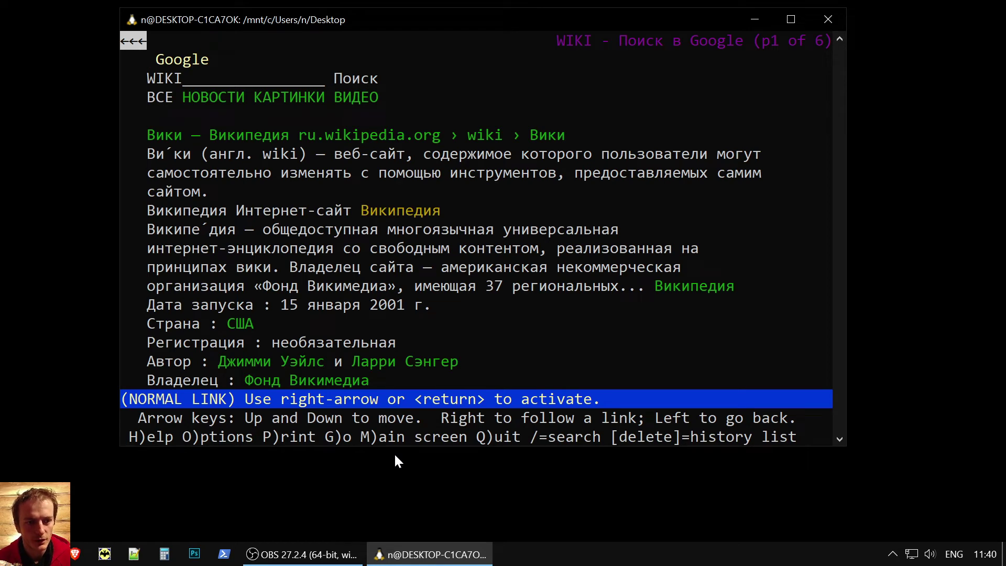
key("Down")
key("Down")
key("Down")
key("Down")
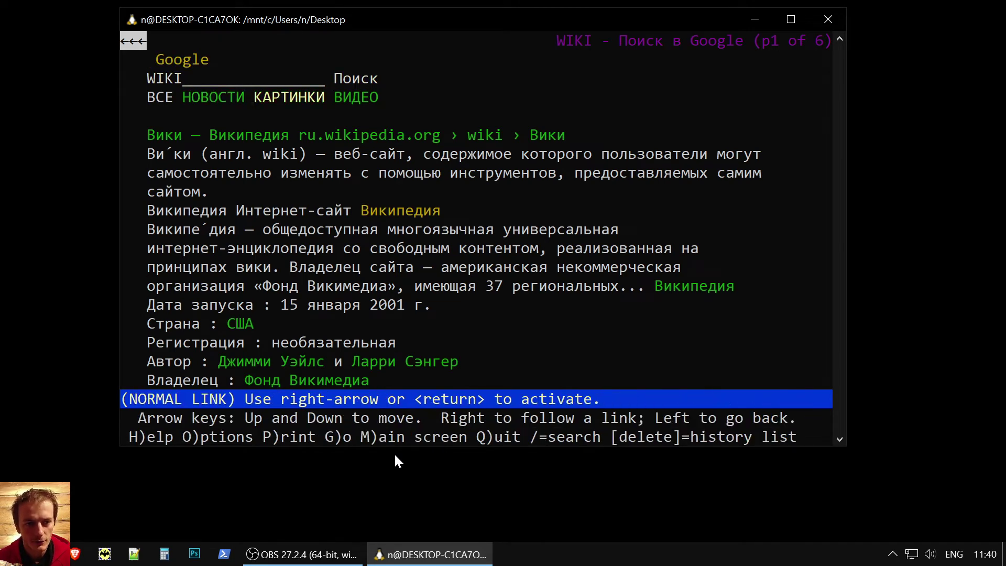
key("Down")
key("Down")
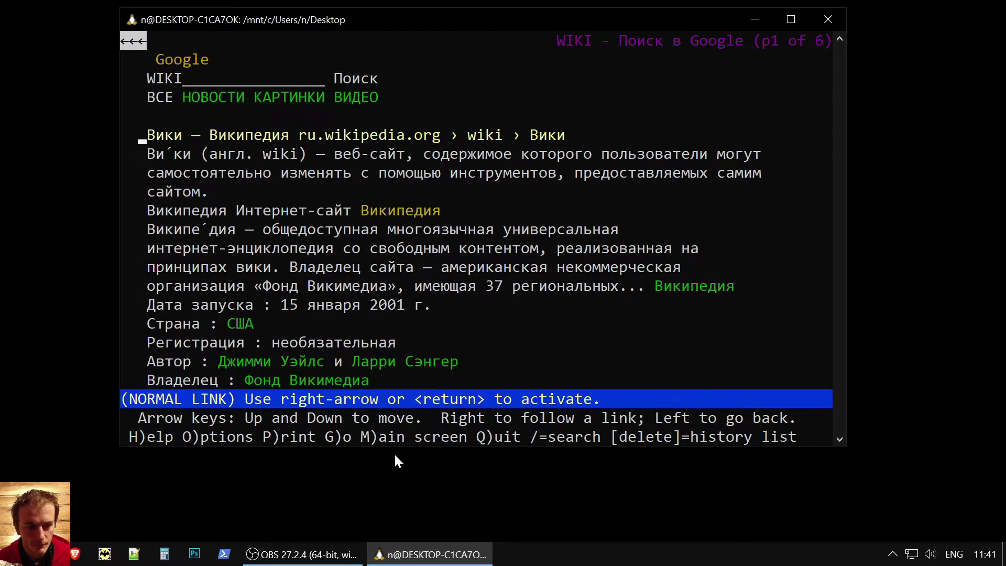
- Open the Вики Wikipedia result, always allowing its cookies, and cancel the bookmark prompt
key("Return")
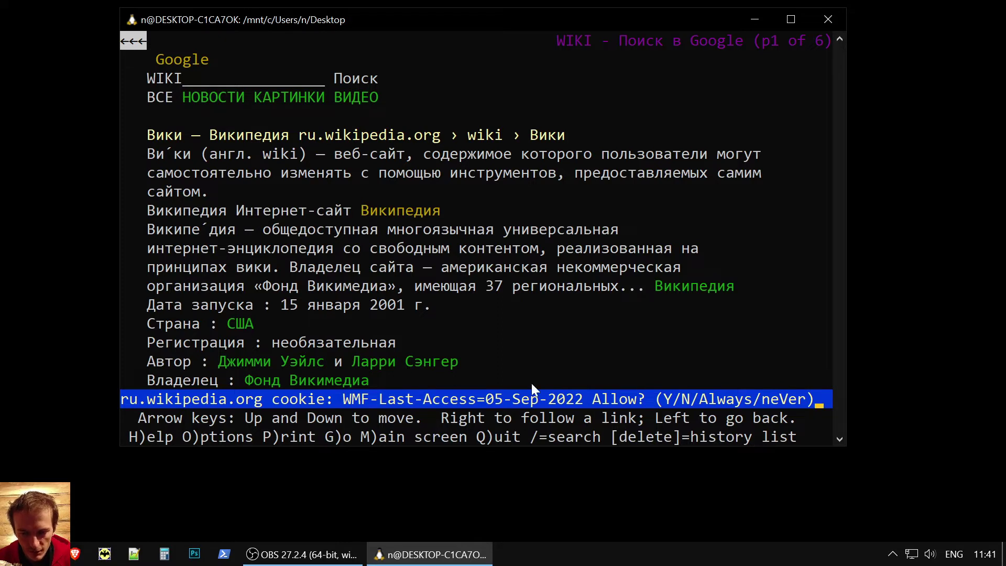
key("a")
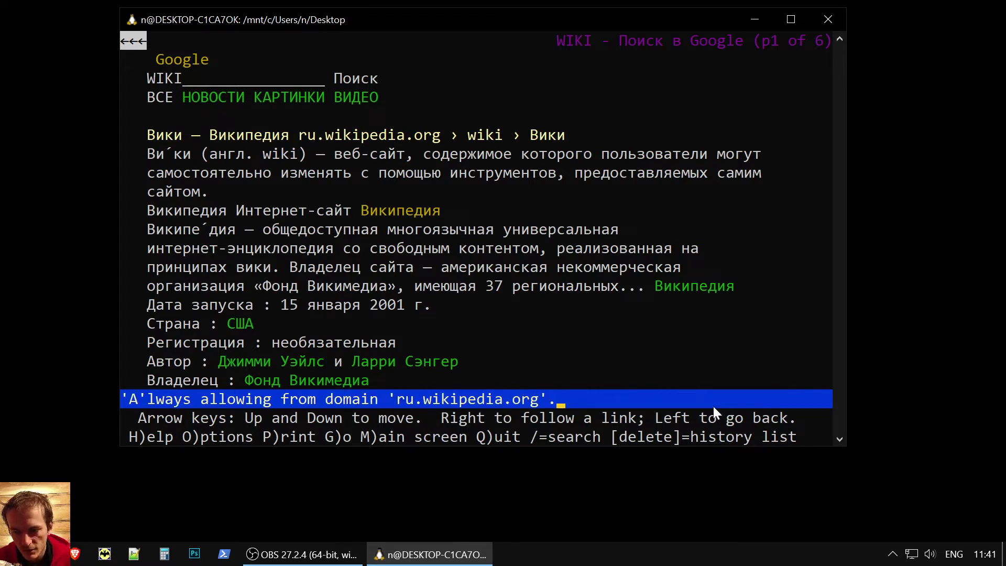
key("a")
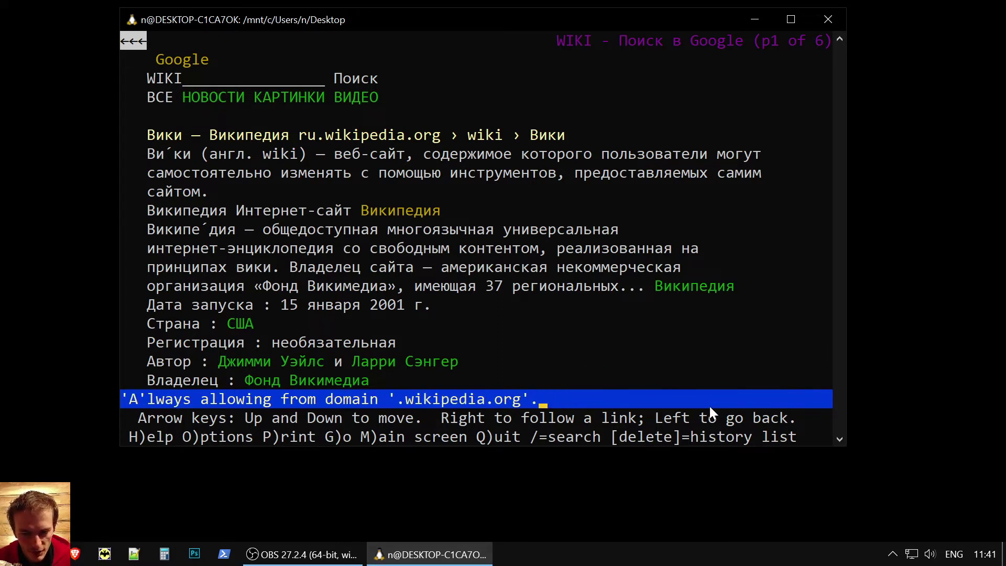
key("a")
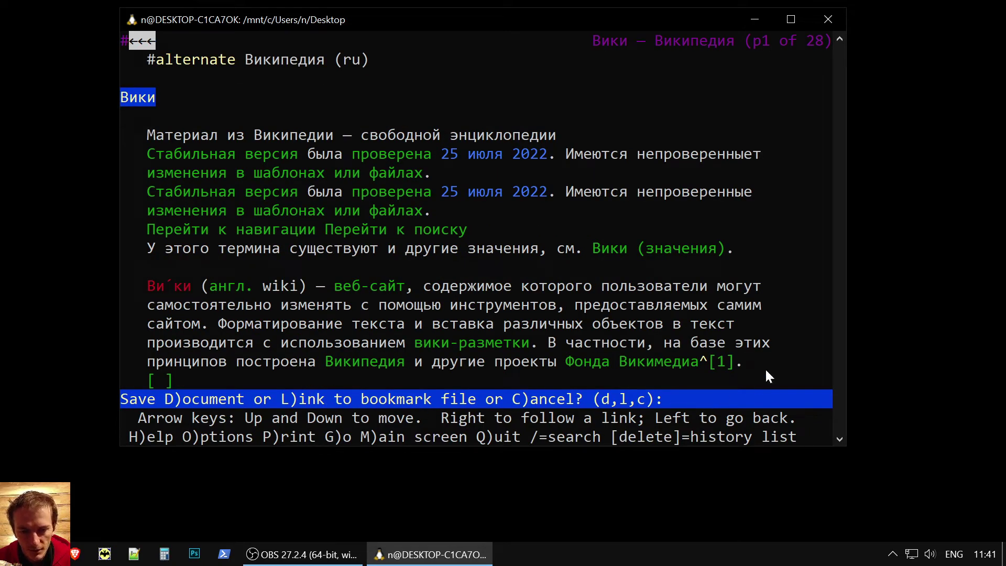
key("c")
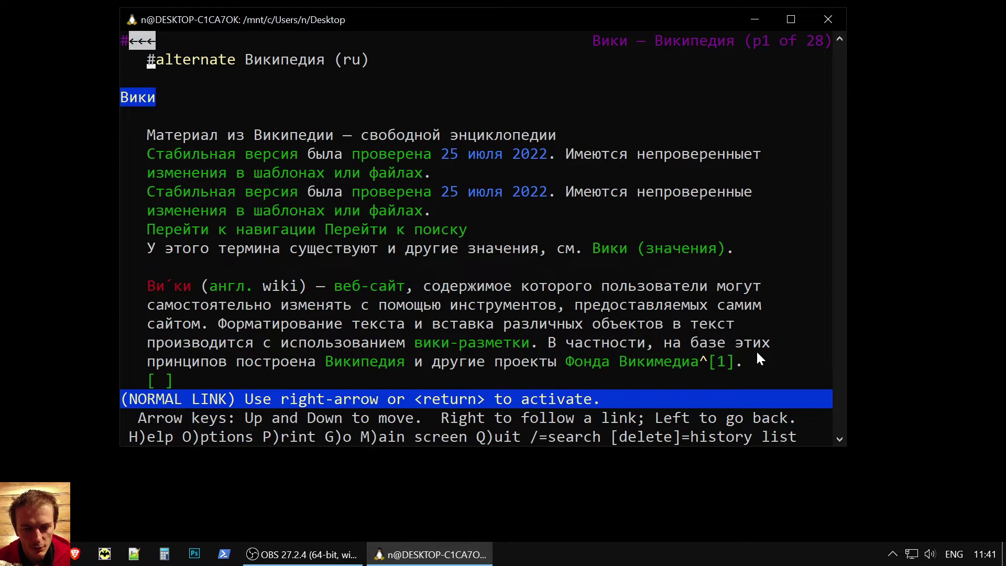
- Read through the Вики article, paging down to page 5 of 28
key("Down")
key("Down")
key("Down")
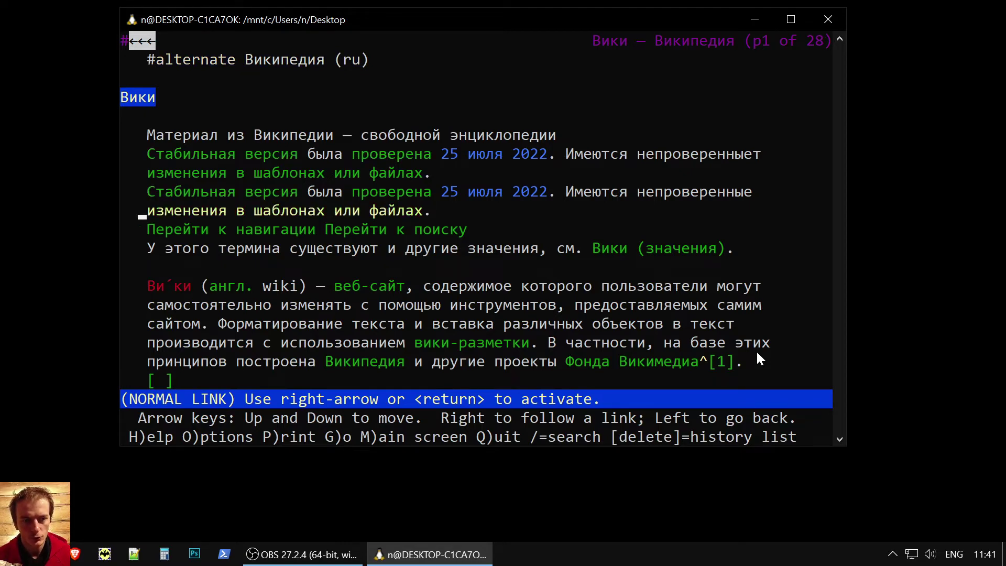
key("Down")
key("Down")
key("Down")
key("Down")
key("Down")
key("Up")
key("Up")
key("Up")
key("Up")
key("Up")
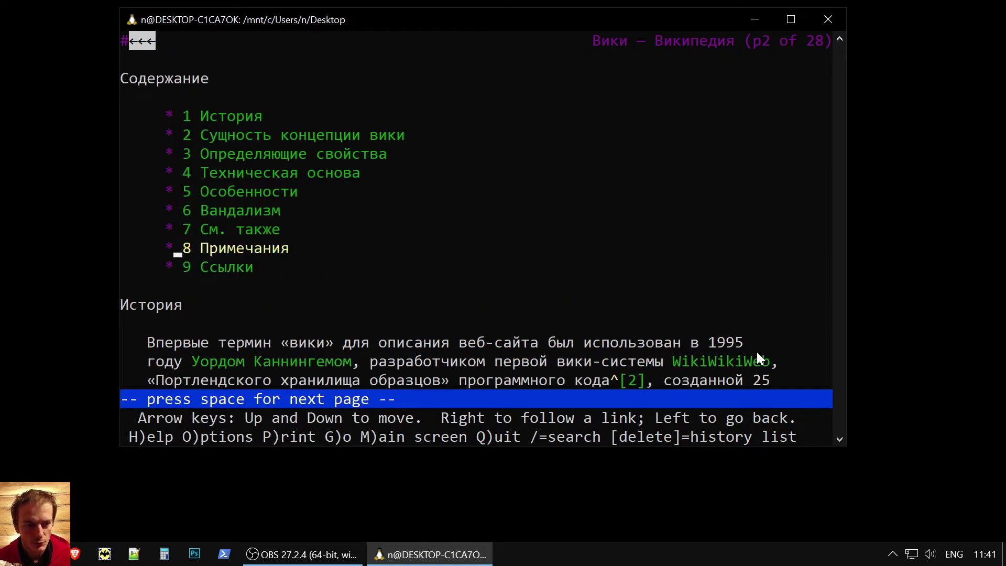
key("Up")
key("Up")
key("Up")
key("Up")
key("Up")
key("Up")
key("Up")
key("Up")
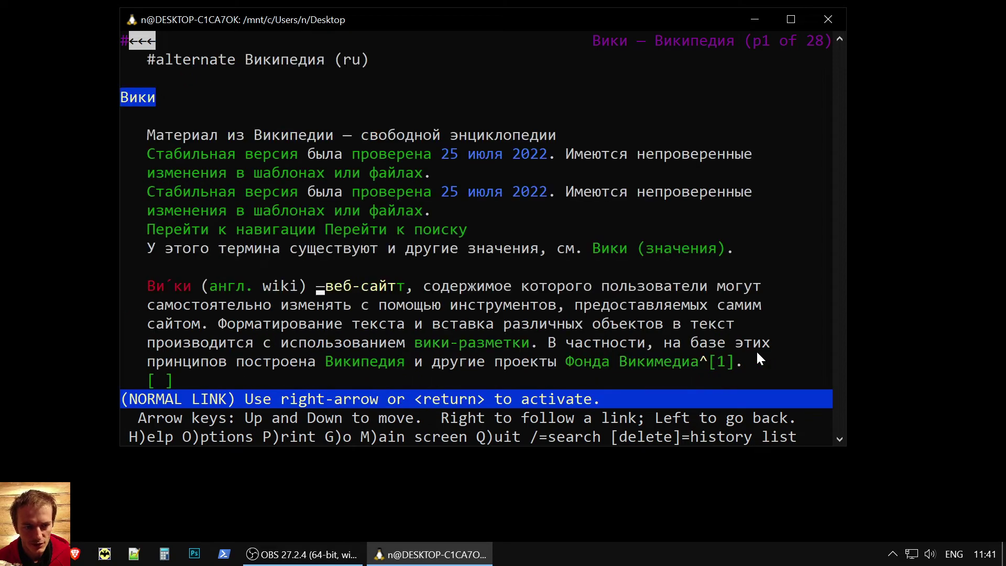
key("space")
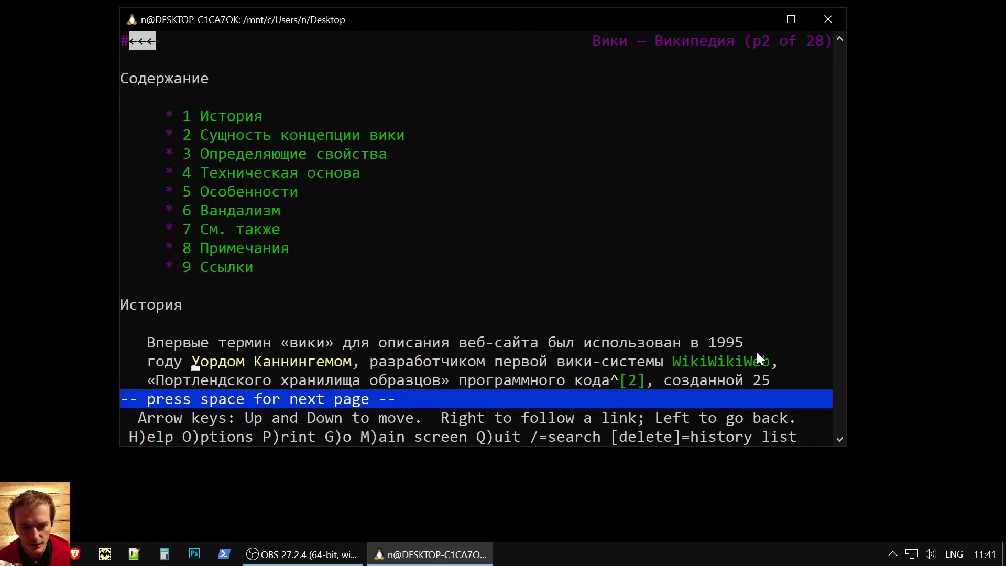
key("space")
key("space")
key("space")
key("Down")
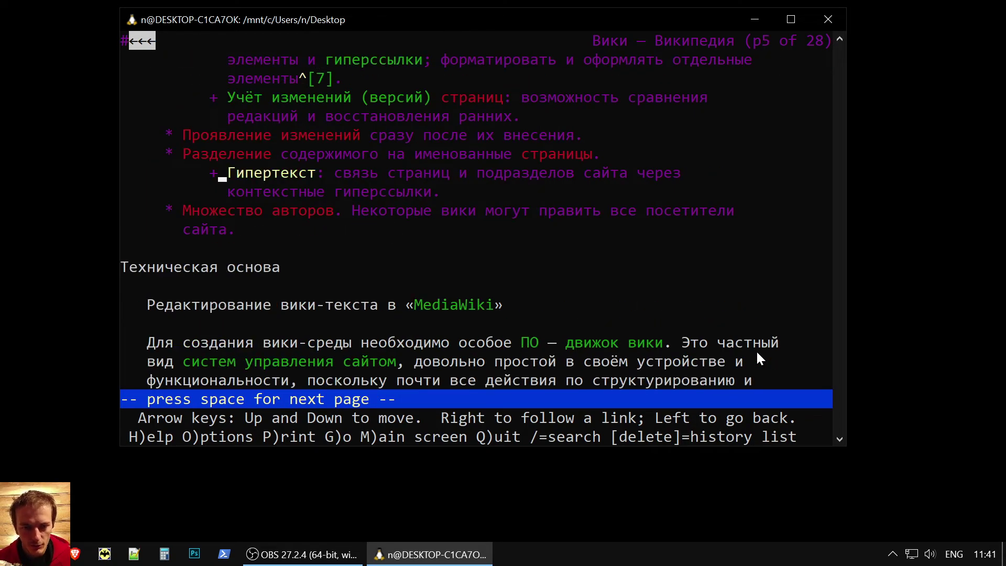
key("Up")
key("Up")
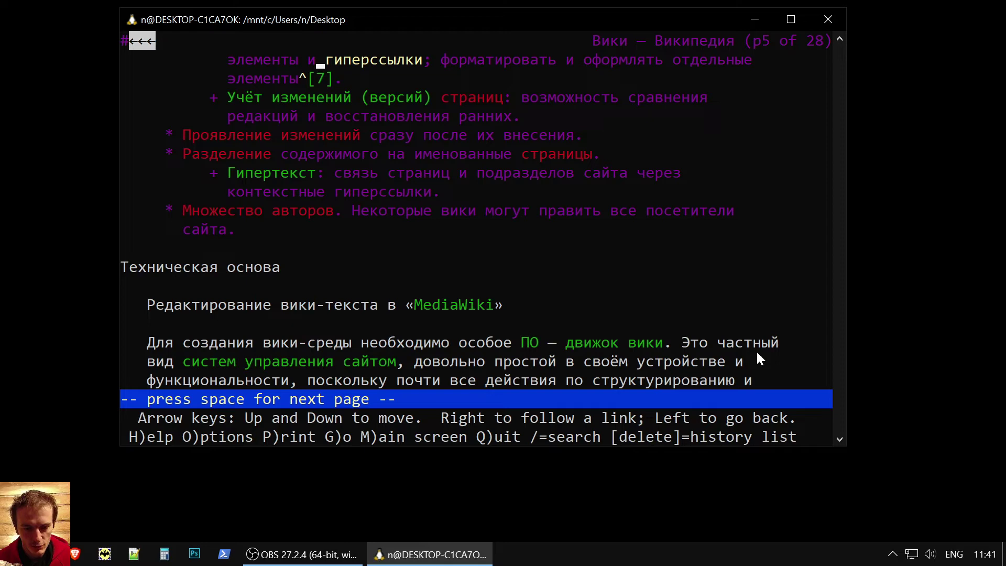
key("End")
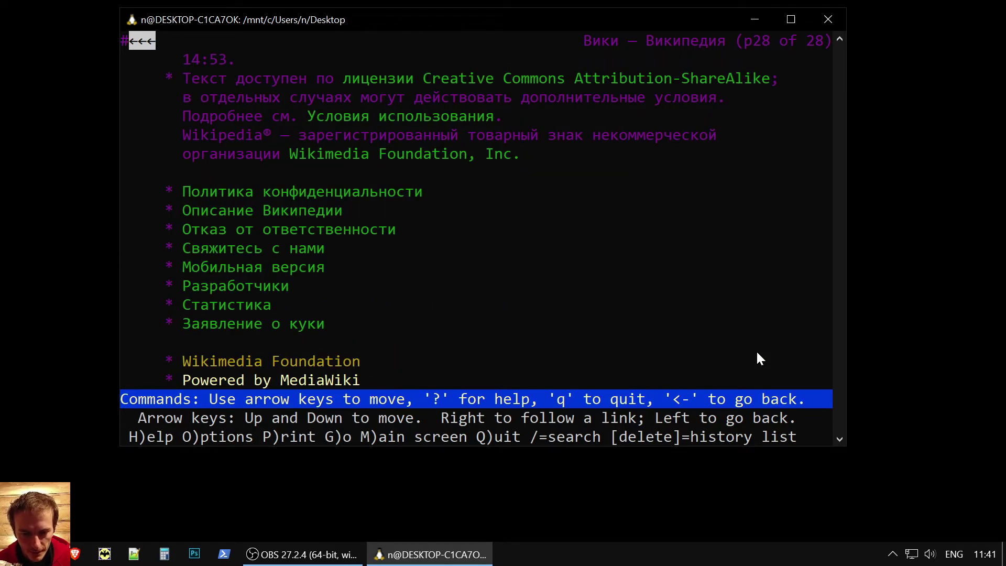
key("q")
type("y")
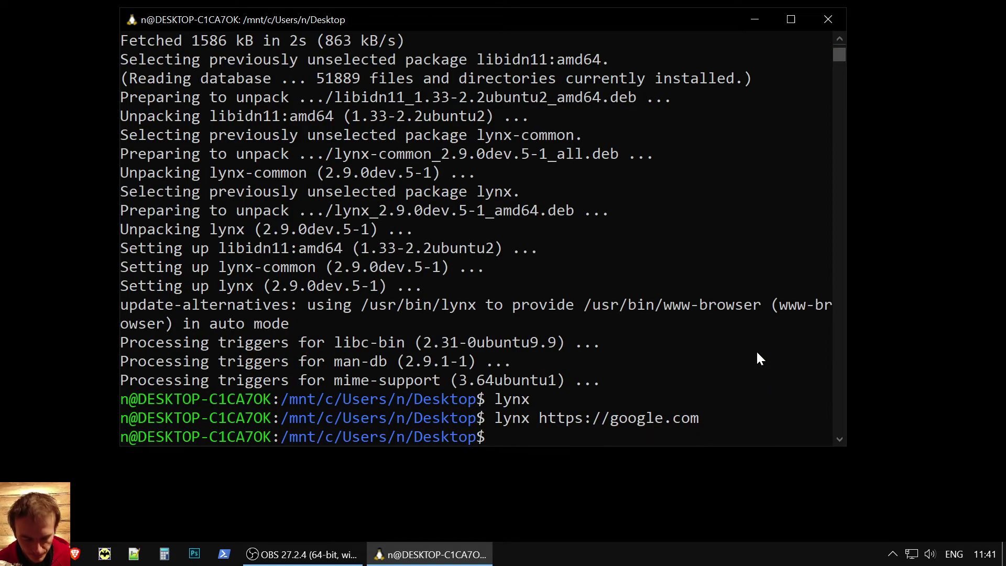
type("LYNX")
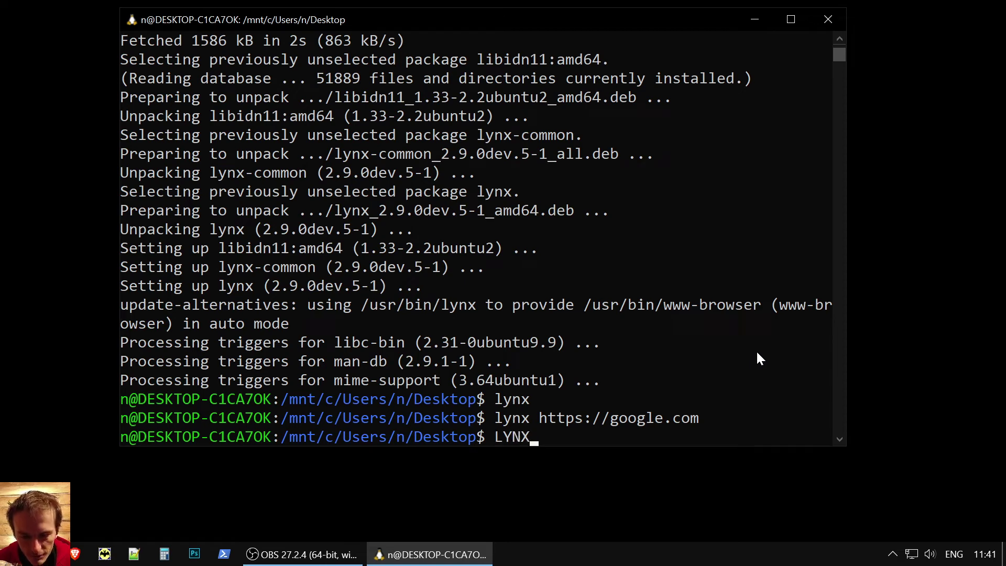
key("BackSpace")
key("BackSpace")
key("BackSpace")
key("BackSpace")
type("lyx")
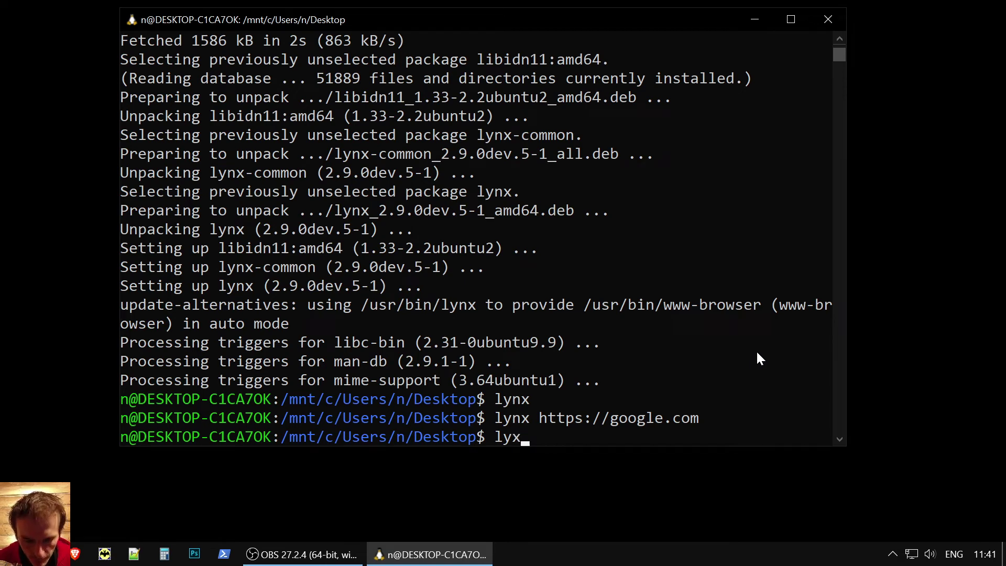
key("BackSpace")
type("nx http")
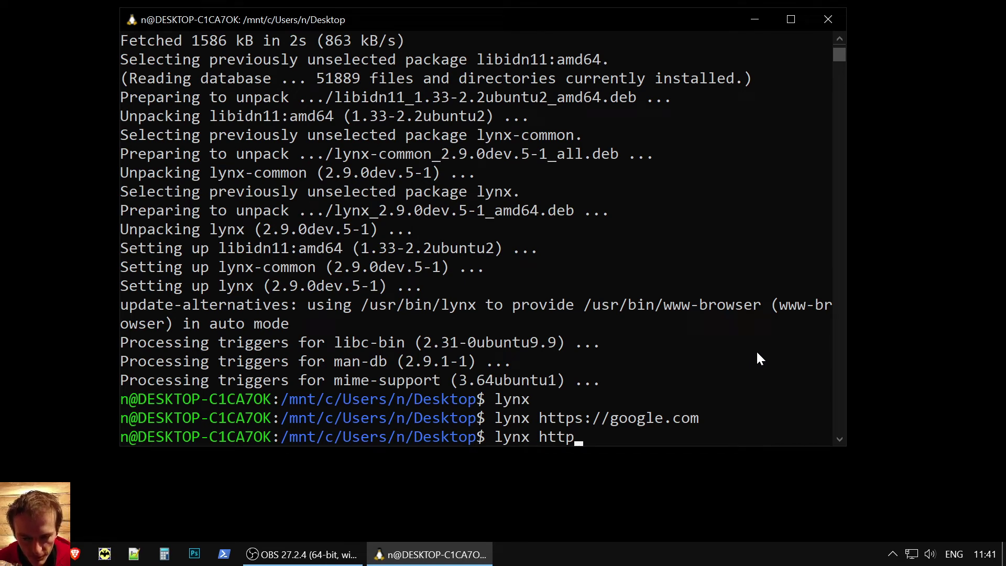
type("s://skobki,")
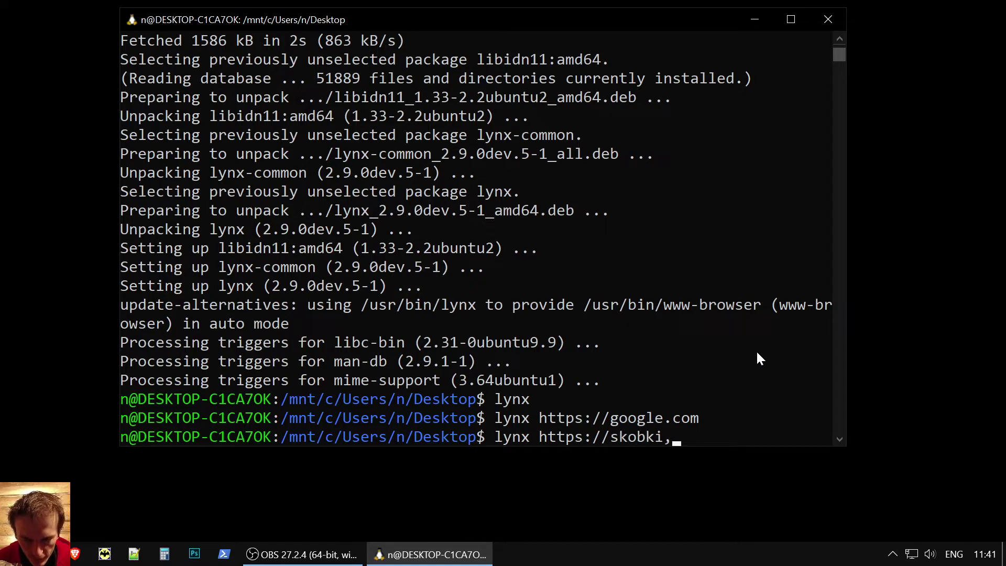
key("BackSpace")
type(".com")
key("Return")
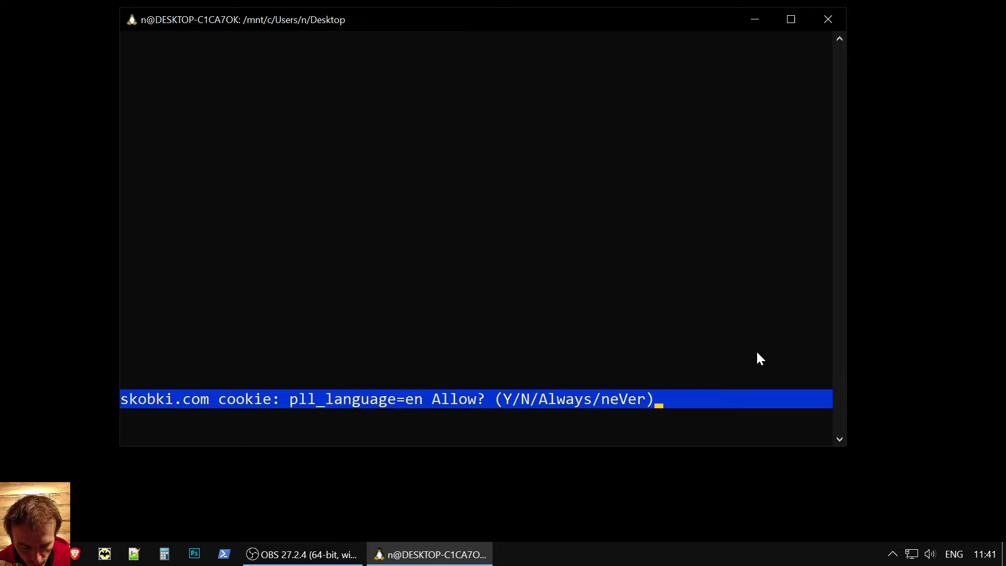
- Always allow skobki.com cookies and step through the blog's menu links to the first post
key("a")
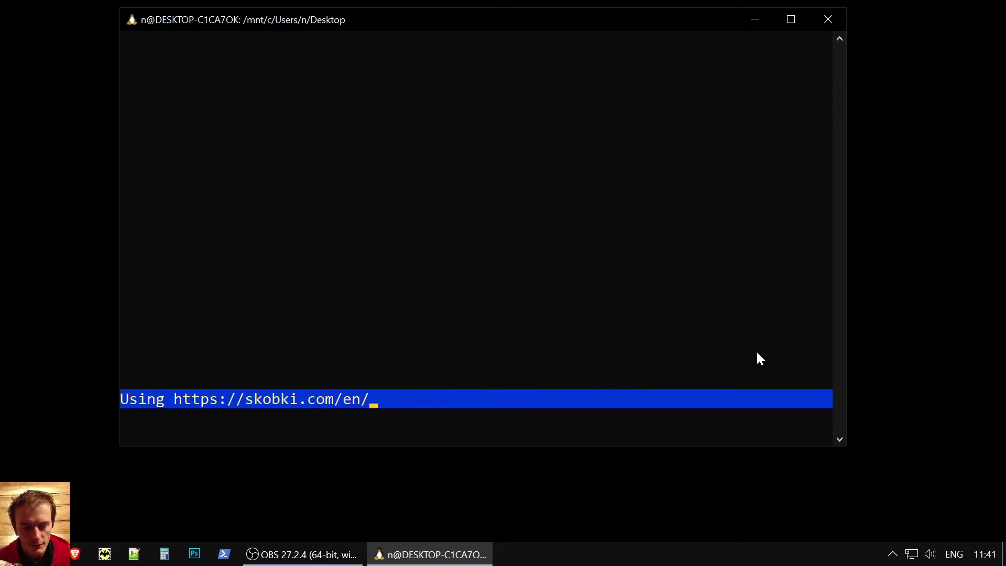
key("Down")
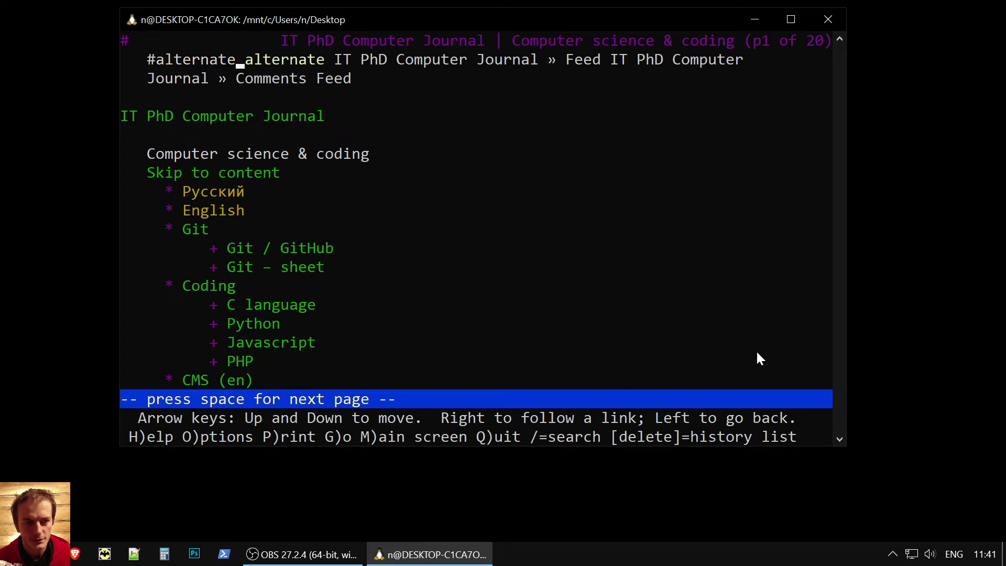
key("Down")
key("Down")
key("Down")
key("Down")
key("Down")
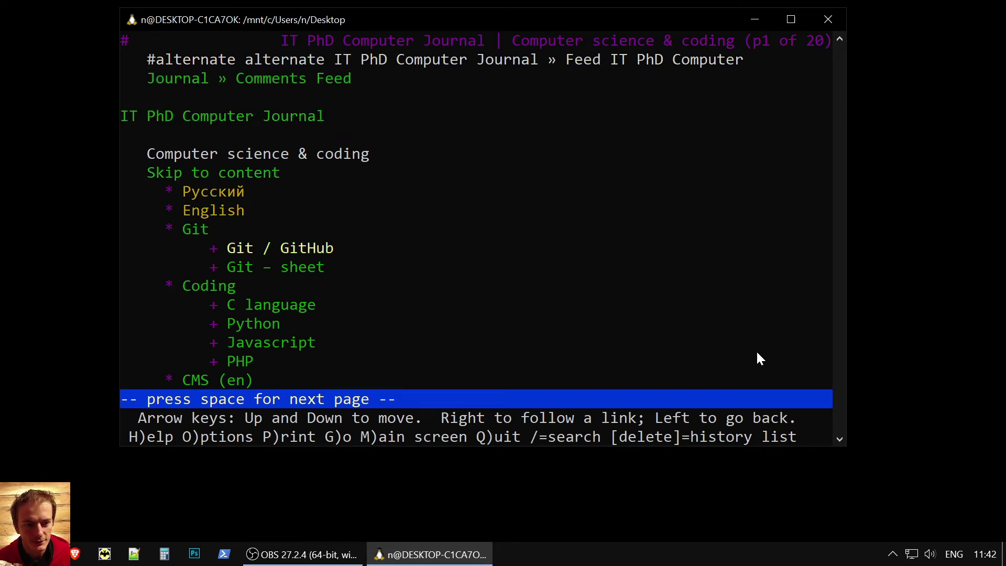
key("Down")
key("Down")
key("Up")
key("Up")
key("Up")
key("Up")
key("Down")
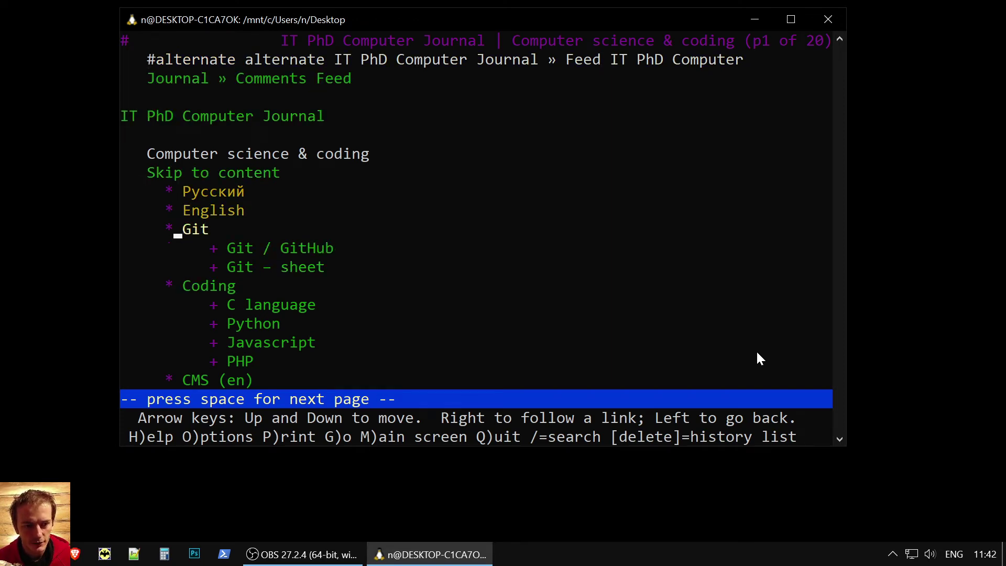
key("Down")
key("Down")
key("Down")
key("Down")
key("Down")
key("Down")
key("Down")
key("Down")
key("Down")
key("Down")
key("Down")
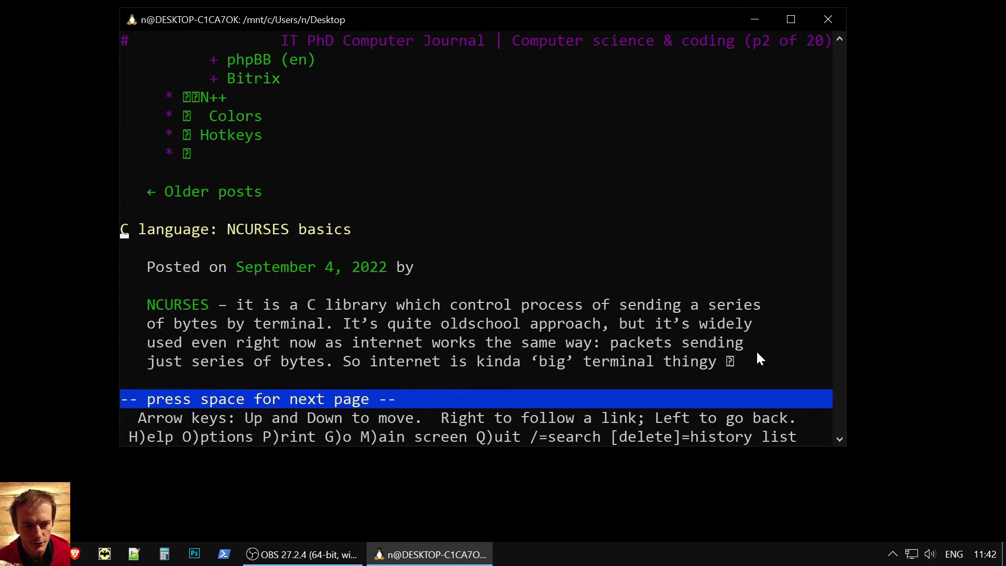
- Move through the first blog posts and pages of the listing, back to page 3
key("Down")
key("Down")
key("Down")
key("Up")
key("Up")
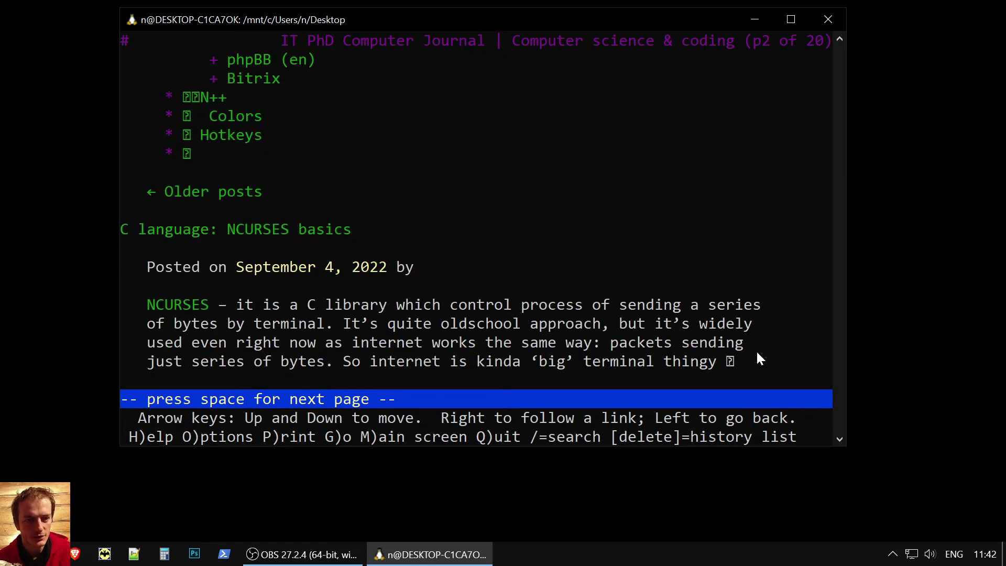
key("Down")
key("Down")
key("Down")
key("Down")
key("Down")
key("Down")
key("Down")
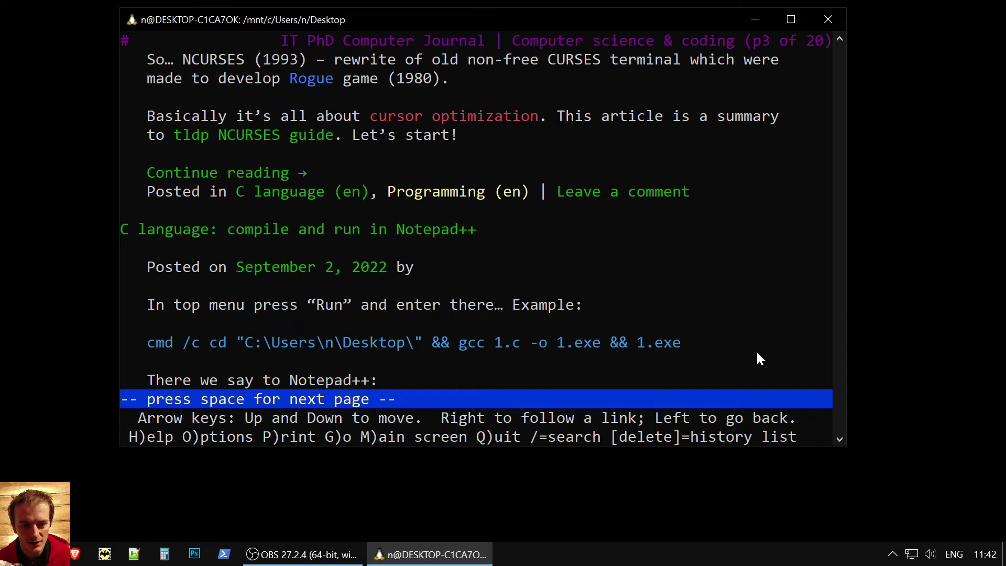
key("Down")
key("Down")
key("Down")
key("Down")
key("Down")
key("Down")
key("Down")
key("Down")
key("Down")
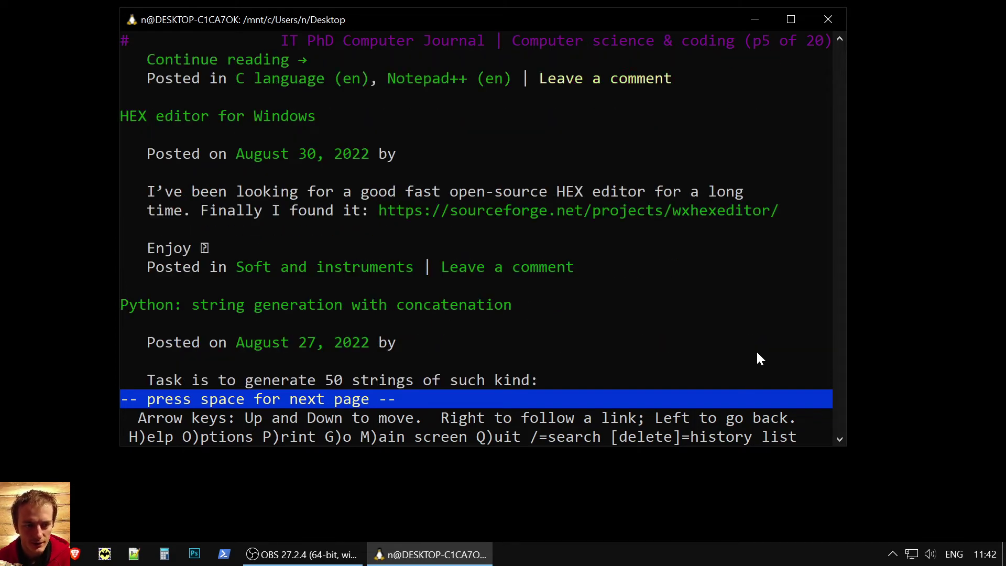
key("Down")
key("Down")
key("Down")
key("Down")
key("Down")
key("Down")
key("Down")
key("Down")
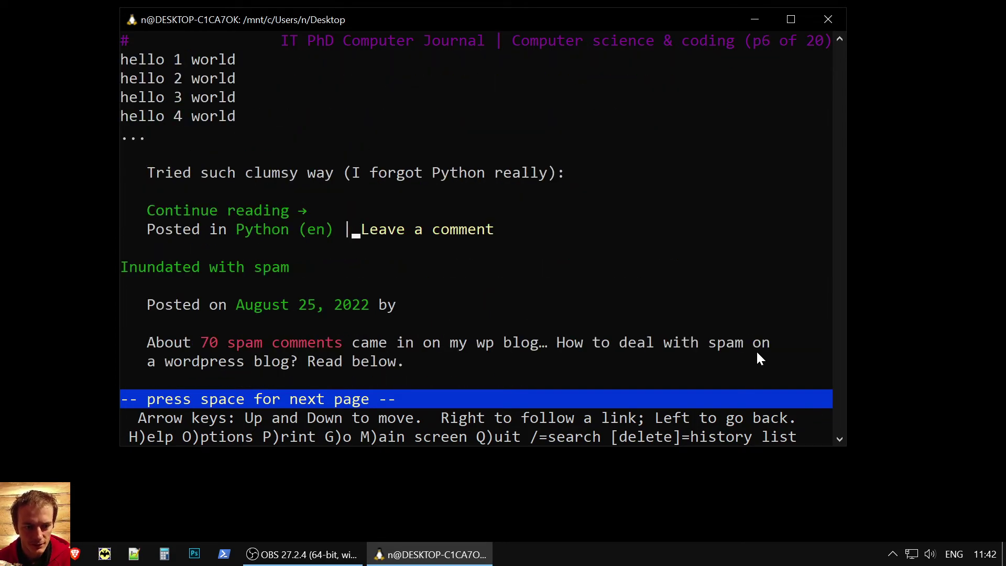
key("Up")
key("Up")
key("Up")
key("Up")
key("Up")
key("Up")
key("Up")
key("Up")
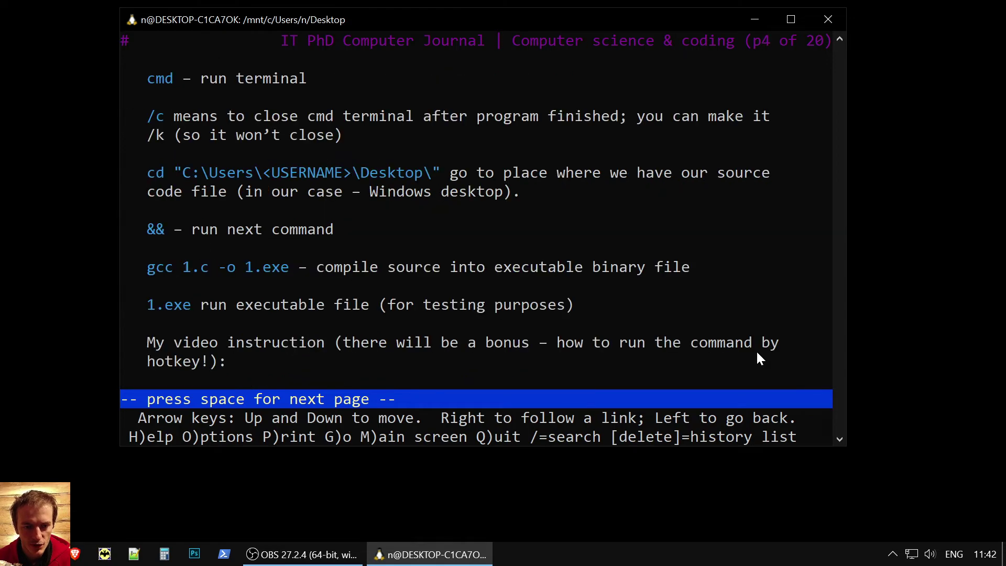
key("Down")
key("Up")
key("Up")
key("Up")
- Page forward through the listing to page 7, then return to the top and page 3
key("Down")
key("Down")
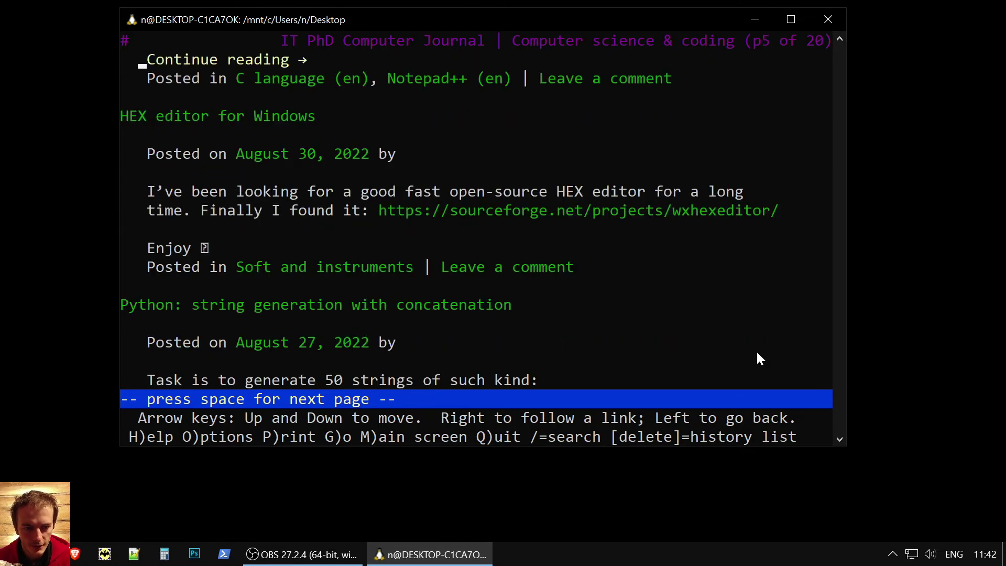
key("Down")
key("Up")
key("Up")
key("Down")
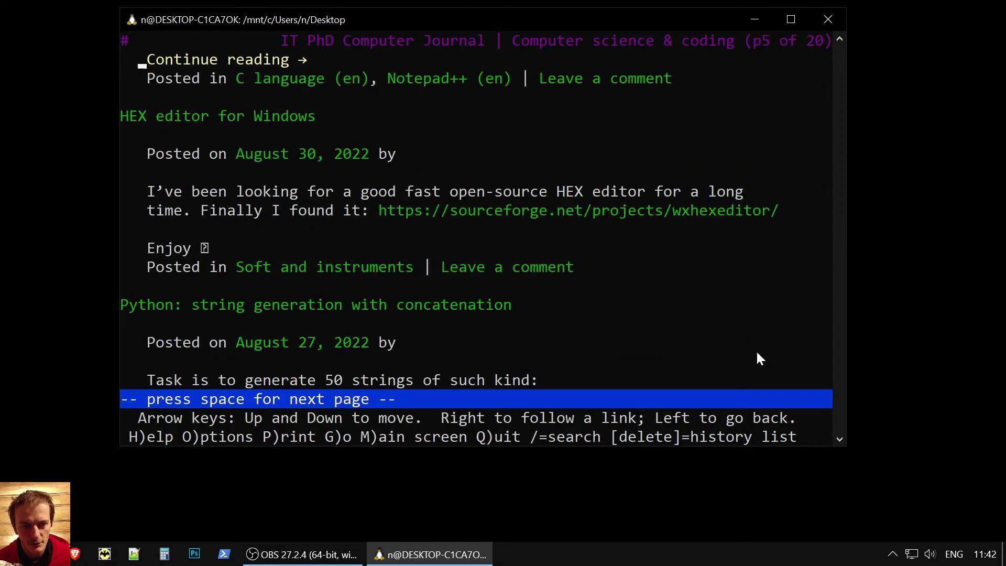
key("space")
key("space")
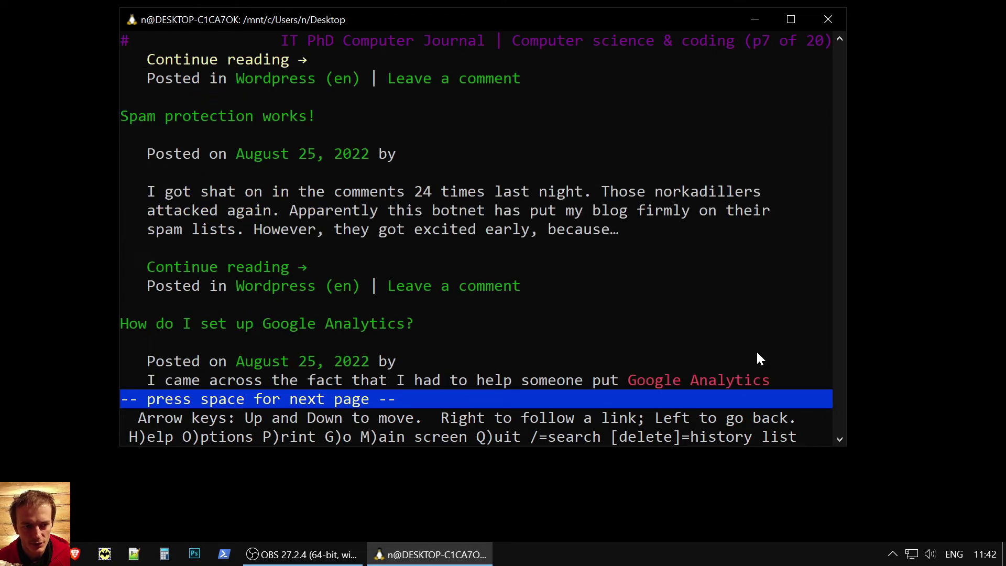
key("space")
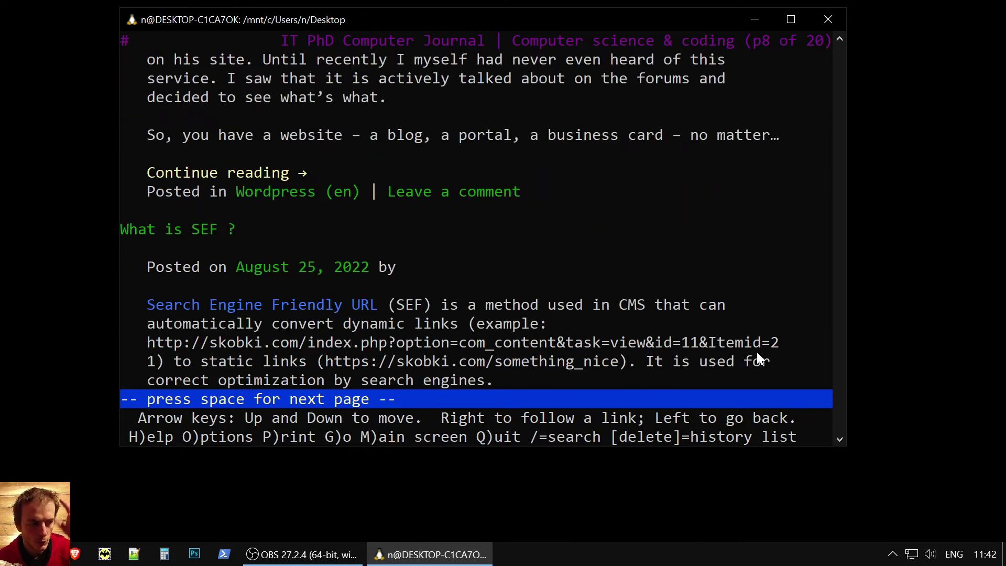
key("Page_Up")
key("Page_Up")
key("Page_Up")
key("Page_Up")
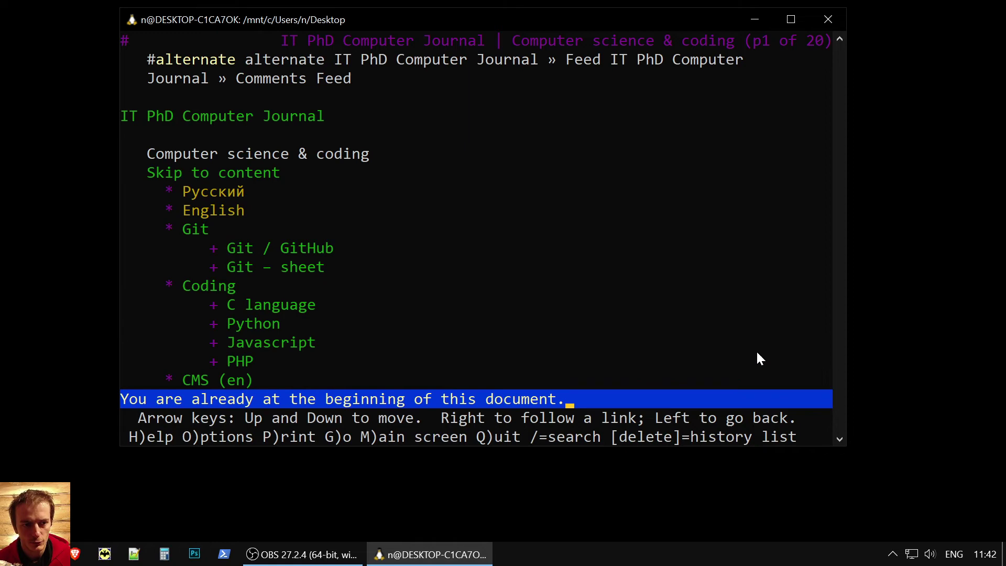
key("space")
key("space")
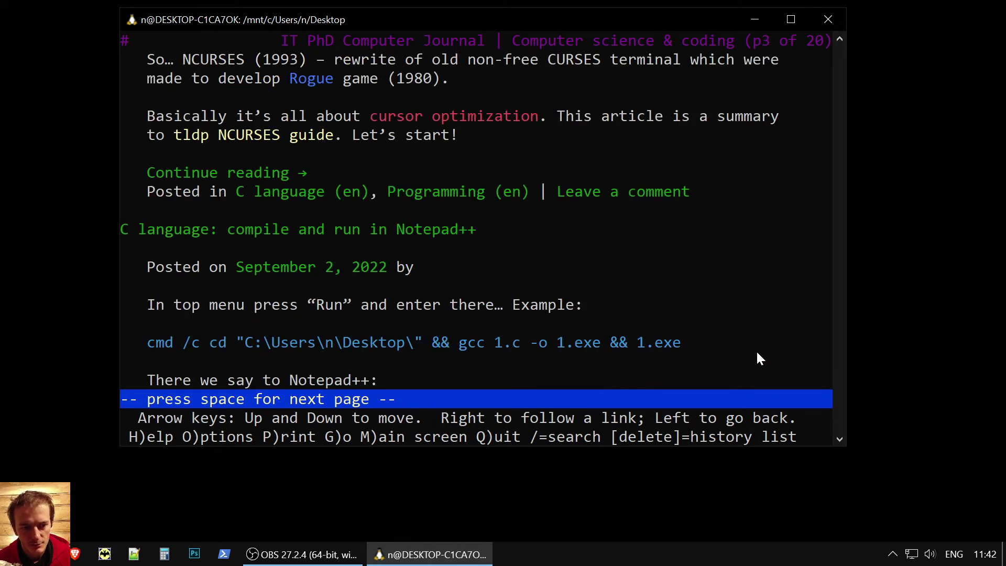
key("space")
key("space")
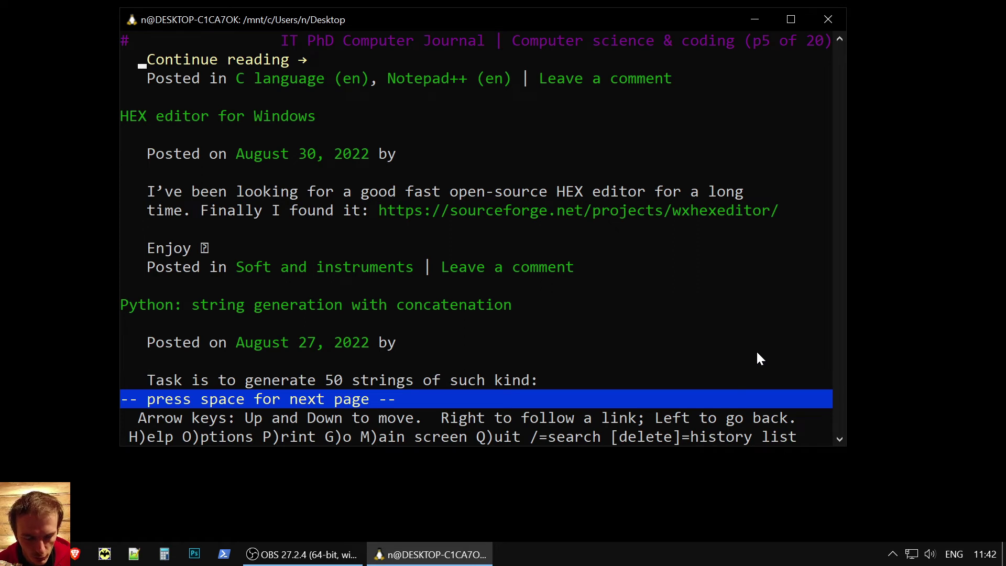
- Replace the skobki.com address with stackoverflow.com and always allow its cookies
key("shift+e")
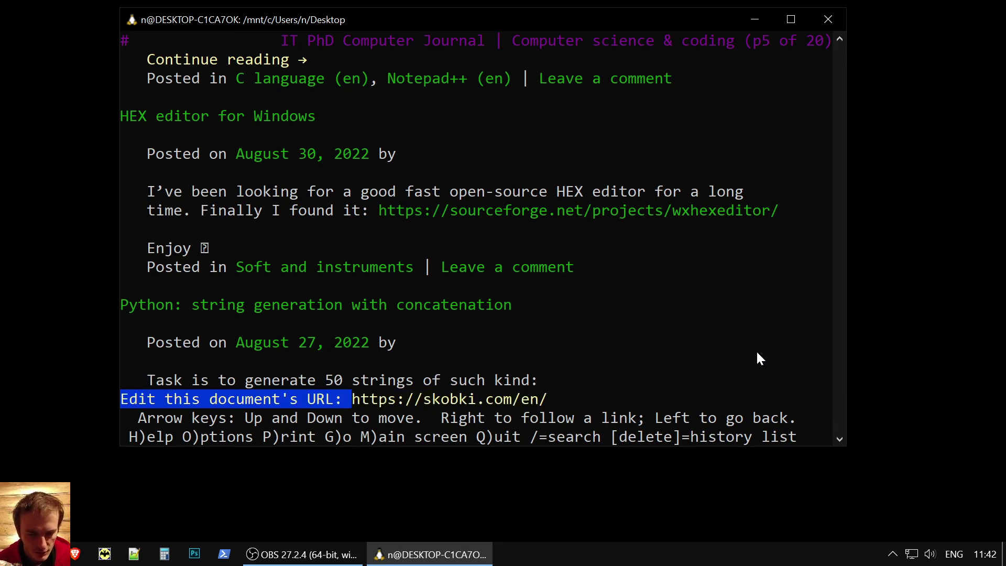
key("BackSpace")
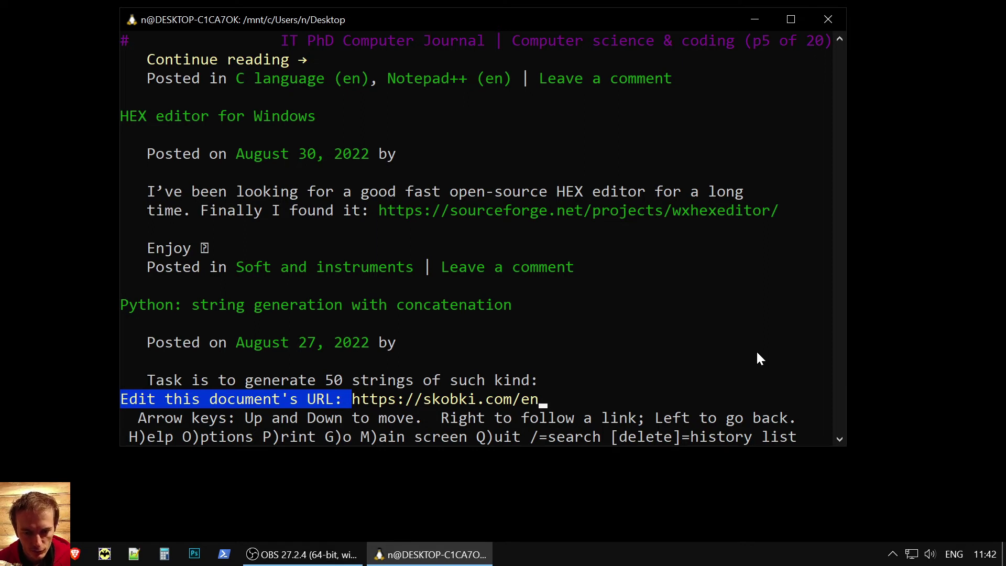
key("BackSpace")
key("BackSpace")
key("BackSpace")
key("BackSpace")
key("BackSpace")
key("BackSpace")
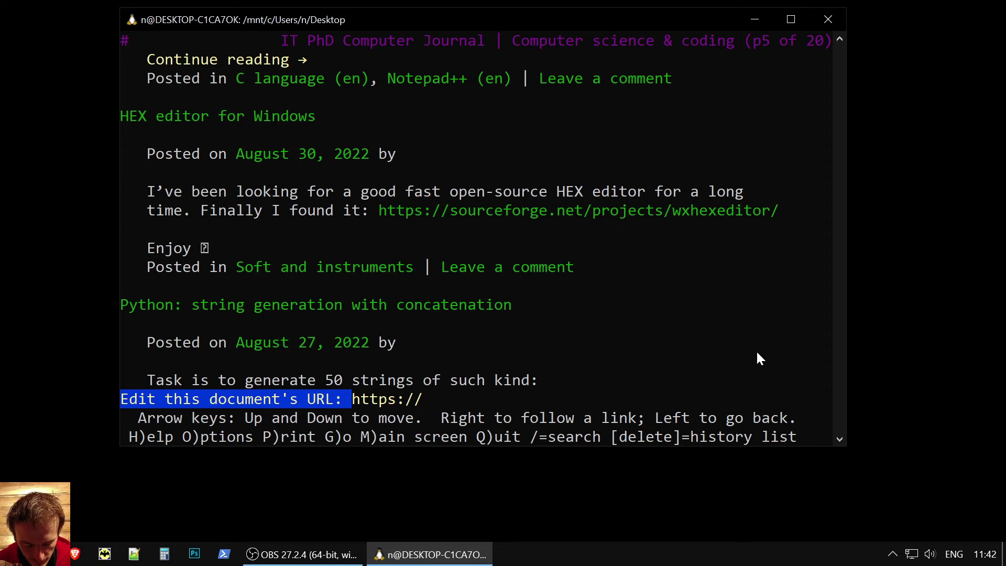
type("stac")
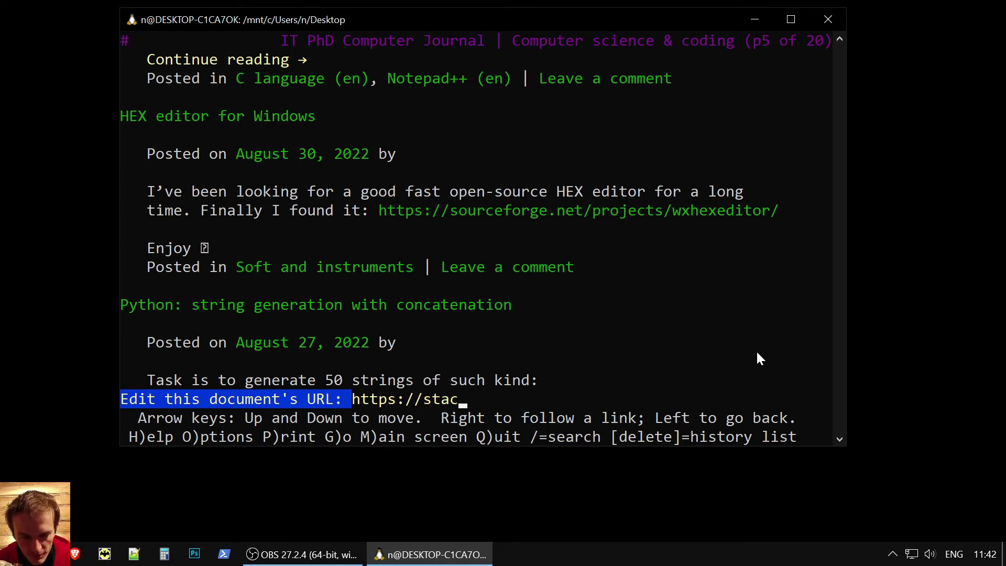
type("koverflow")
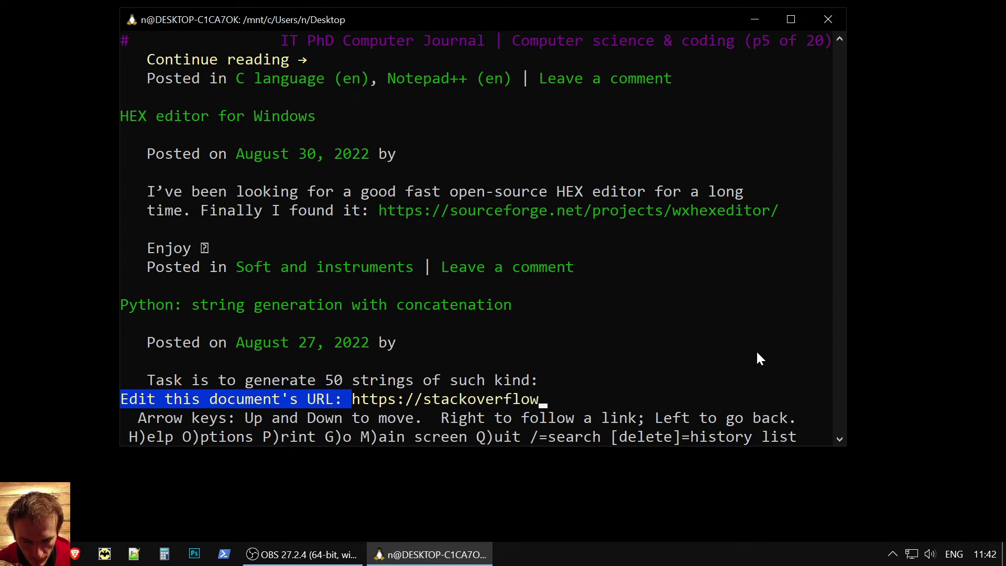
type(".com")
key("Return")
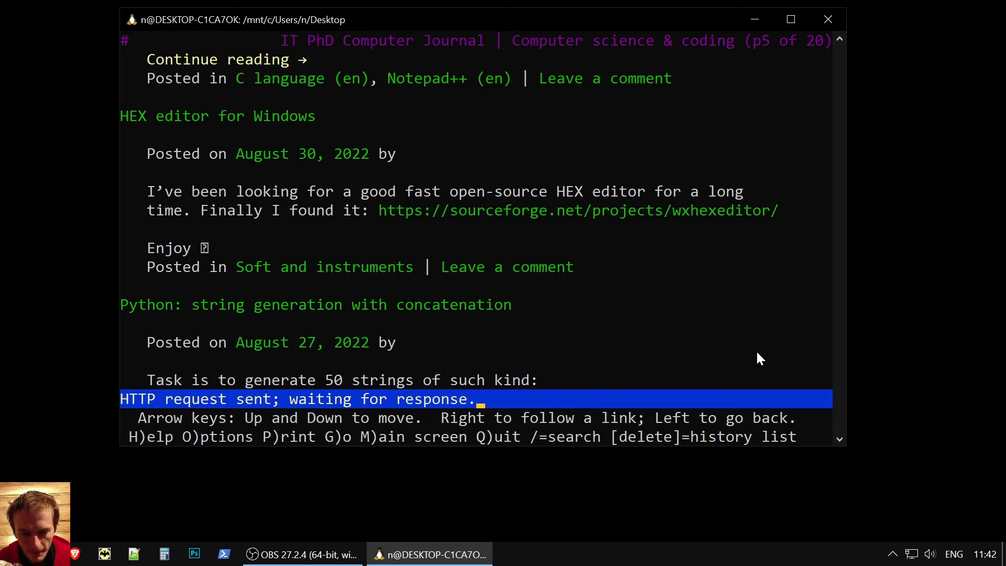
key("a")
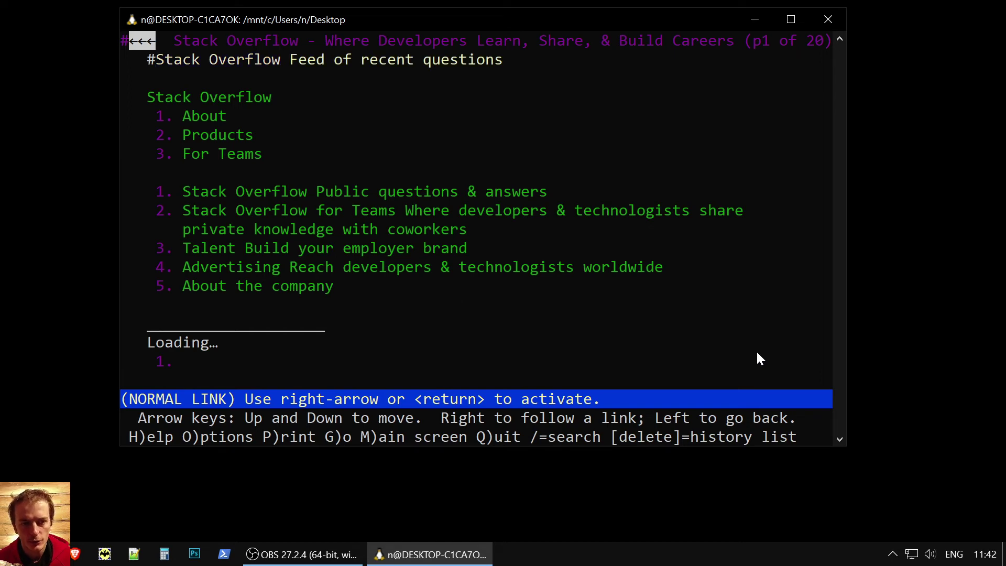
- Page through the Stack Overflow home page and its links down to Sign up
key("space")
key("Down")
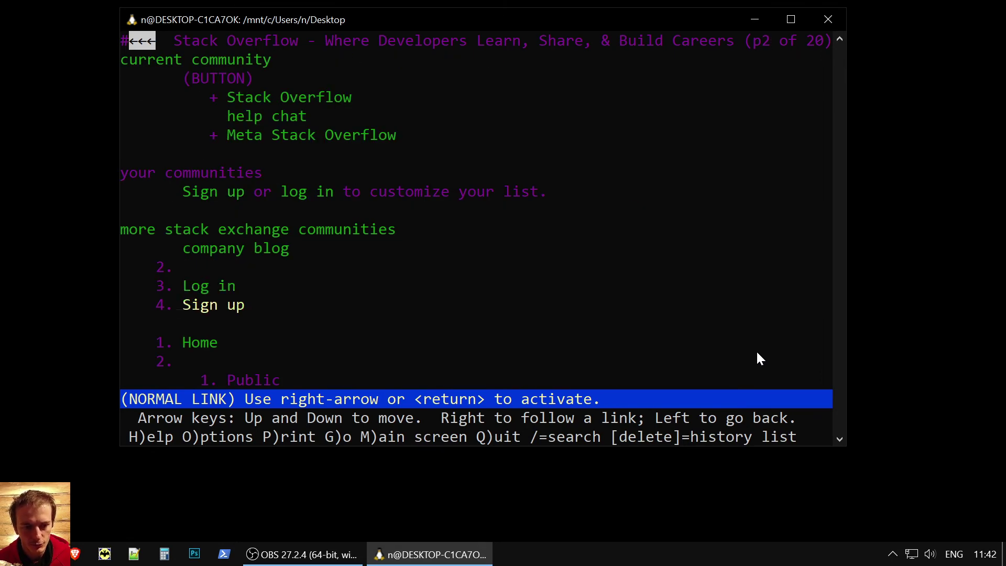
key("Down")
key("Down")
key("Down")
key("Down")
key("Down")
key("Down")
key("Down")
key("Down")
key("Down")
key("Down")
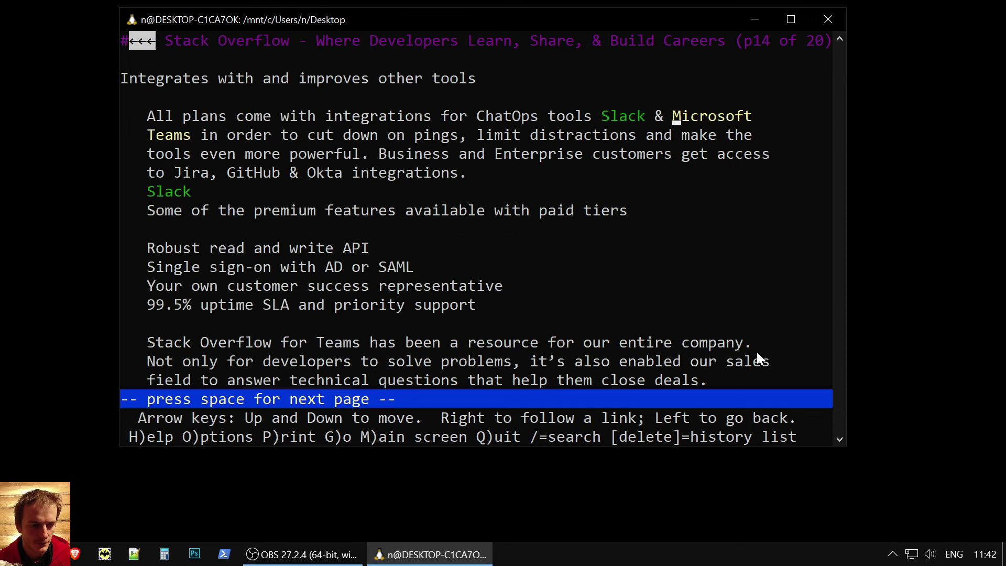
key("Up")
key("Up")
key("Up")
key("Up")
key("Up")
key("Up")
key("Up")
key("Up")
key("Up")
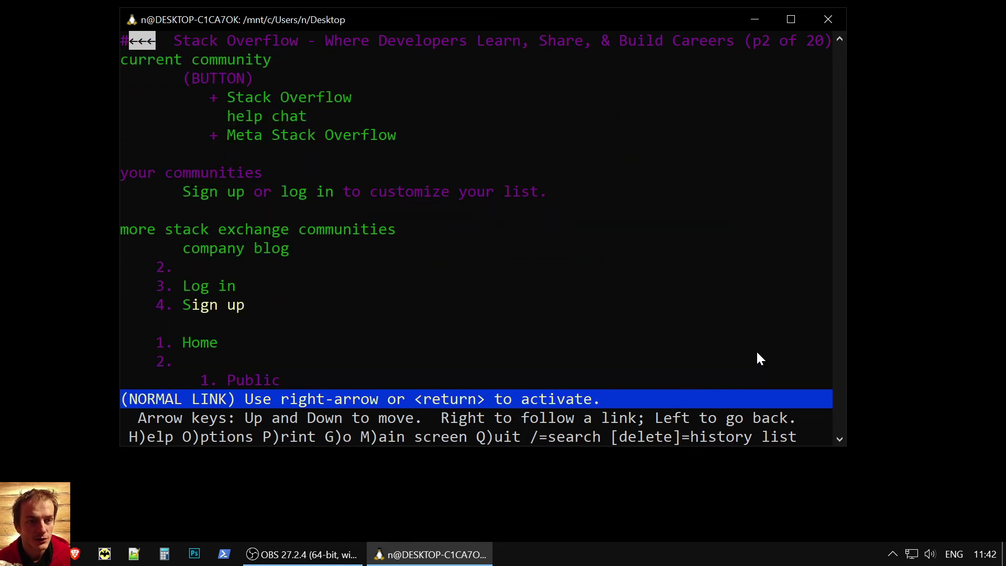
key("Up")
key("Up")
key("Up")
key("Up")
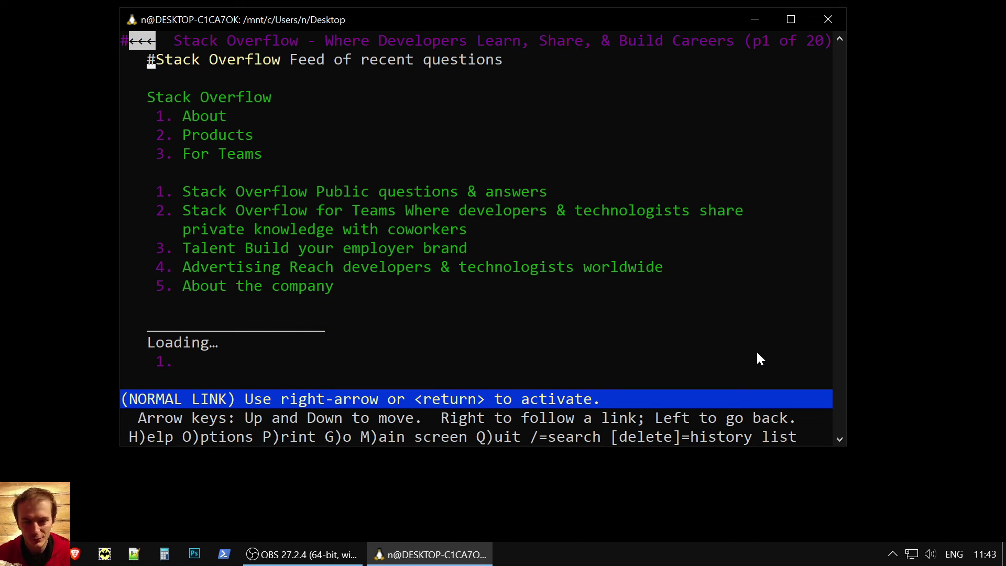
key("Down")
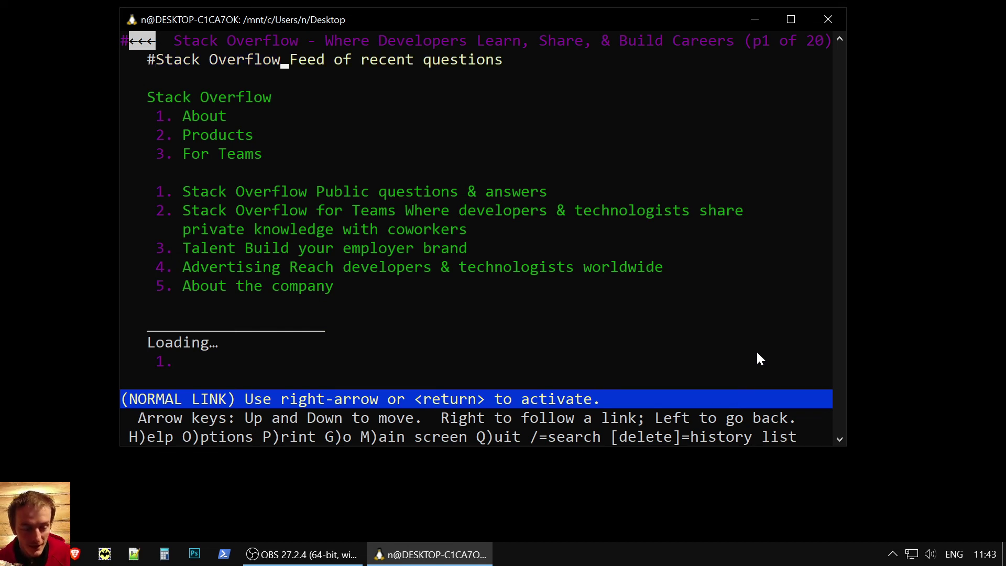
key("Down")
key("Down")
key("Down")
key("Down")
key("Down")
key("Down")
key("Down")
key("Down")
key("Down")
key("Down")
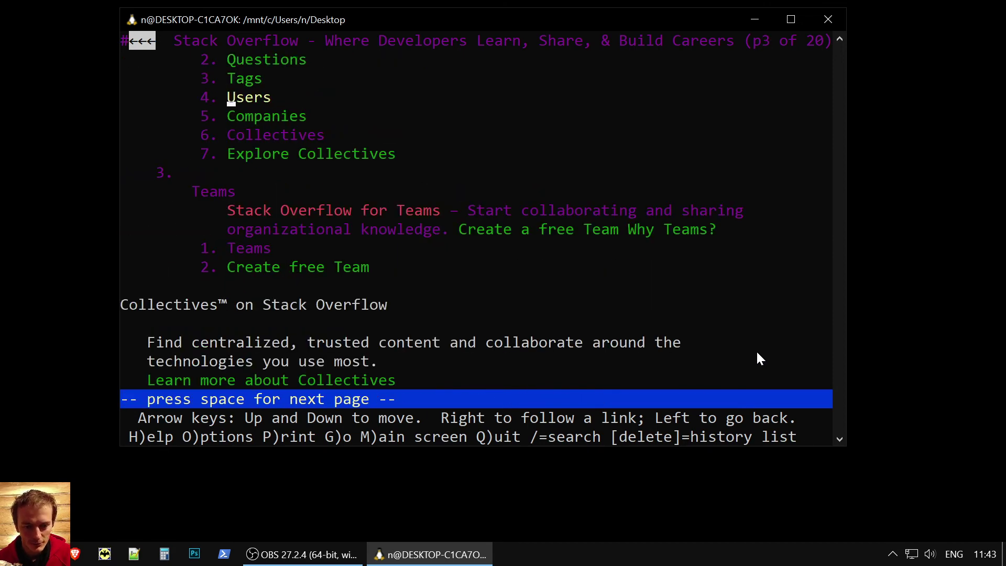
key("Down")
key("Down")
key("Down")
key("Down")
key("Down")
key("Down")
key("Down")
key("Down")
key("Down")
key("Down")
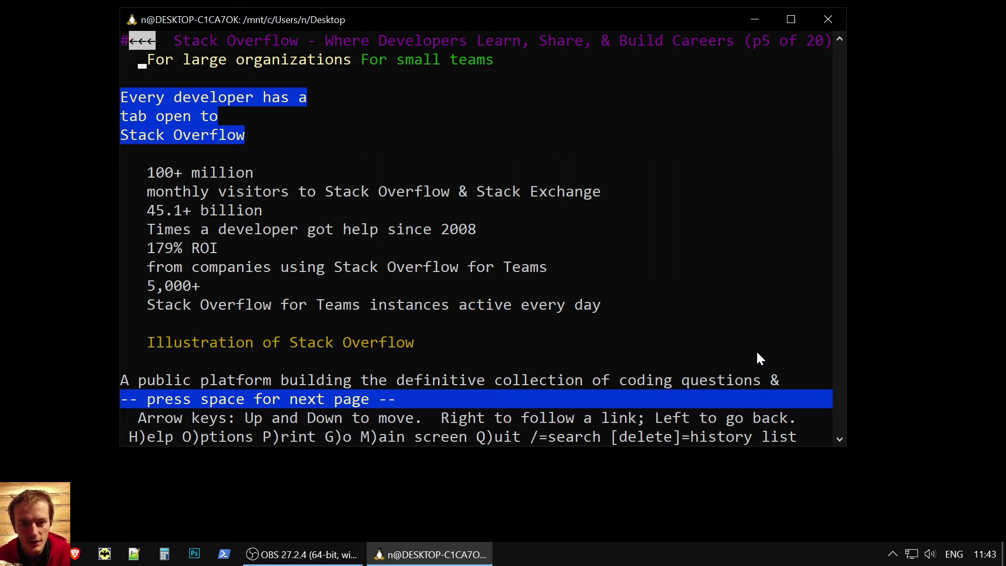
- Follow a link to the Teams page, then go back twice to the IT PhD Journal listing
key("Right")
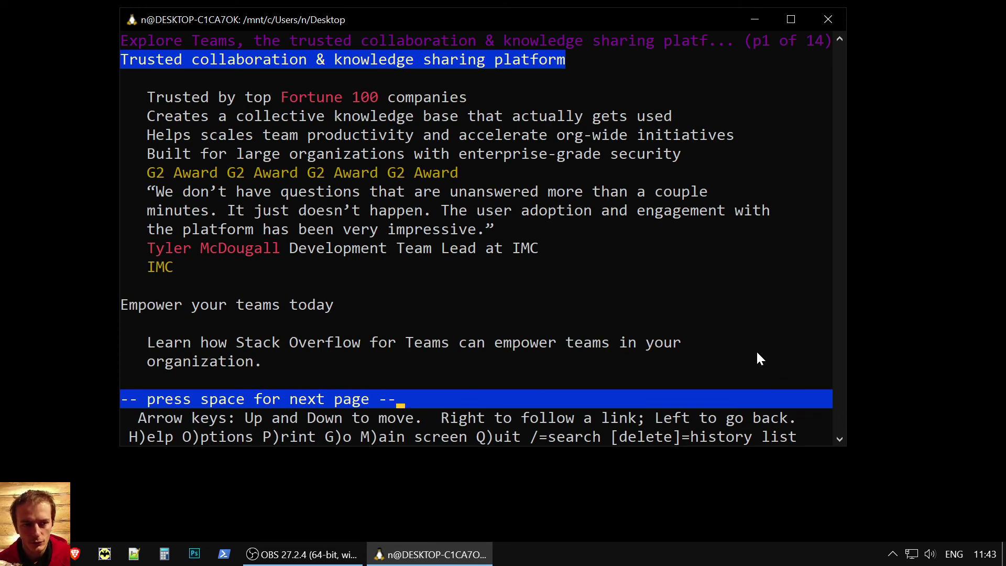
key("Left")
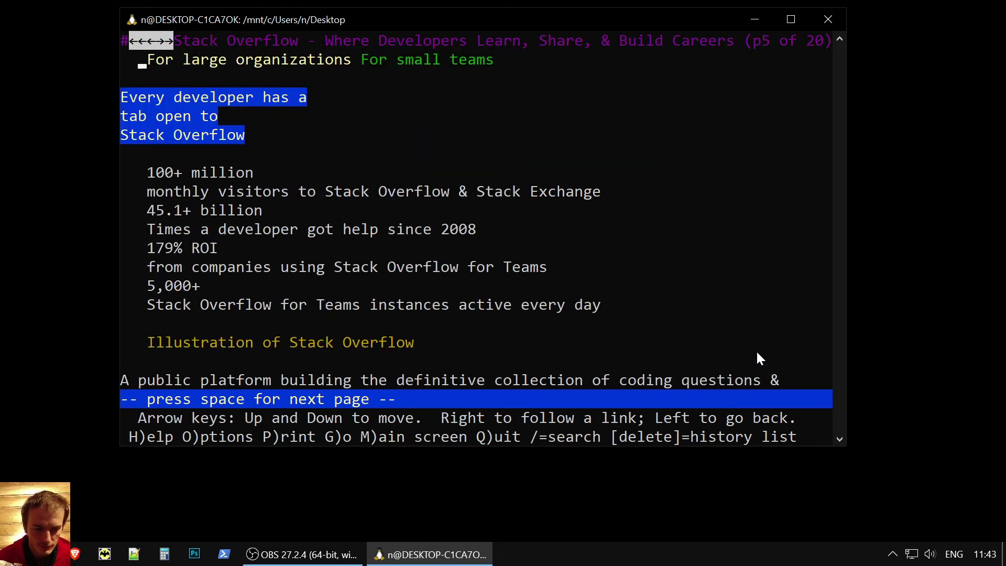
key("Left")
key("Left")
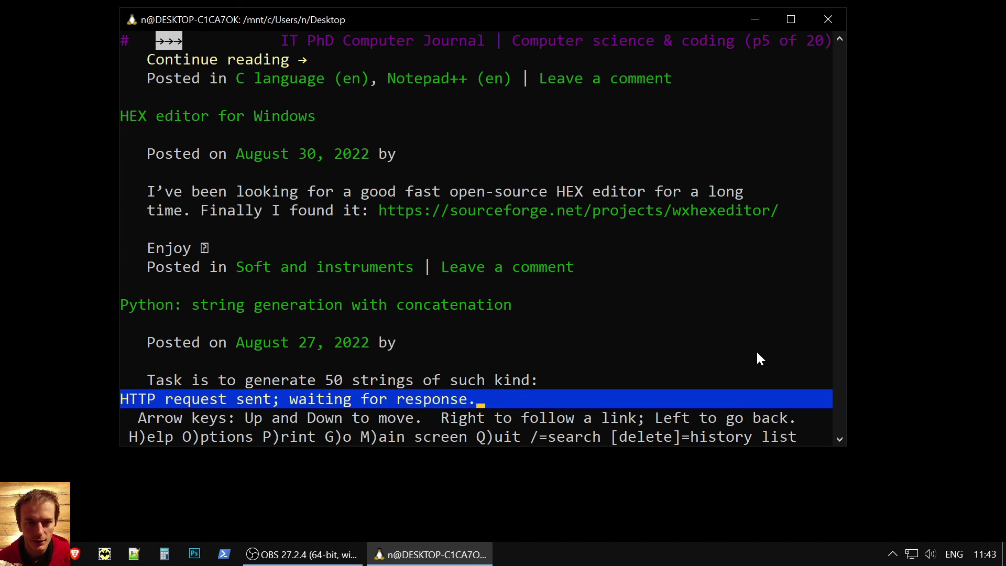
- Open the 'C language: compile and run in Notepad++' post and follow its embedded YouTube IFRAME link
key("Right")
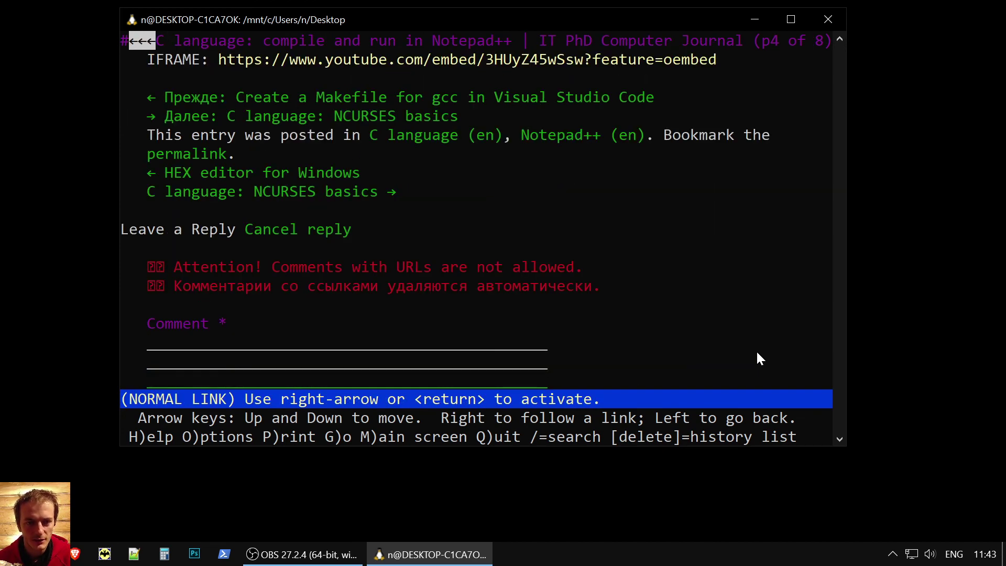
key("Left")
key("Left")
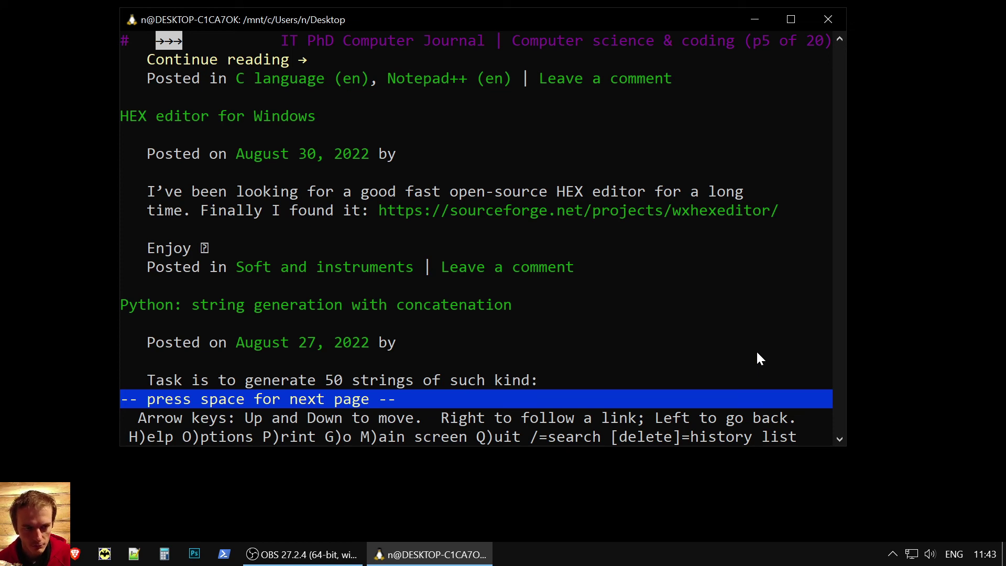
key("Right")
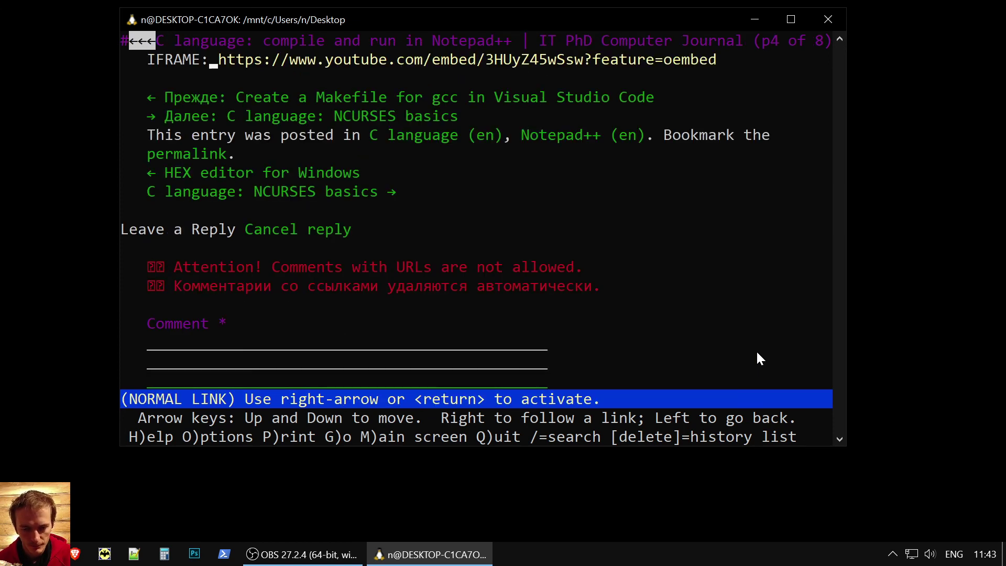
key("Return")
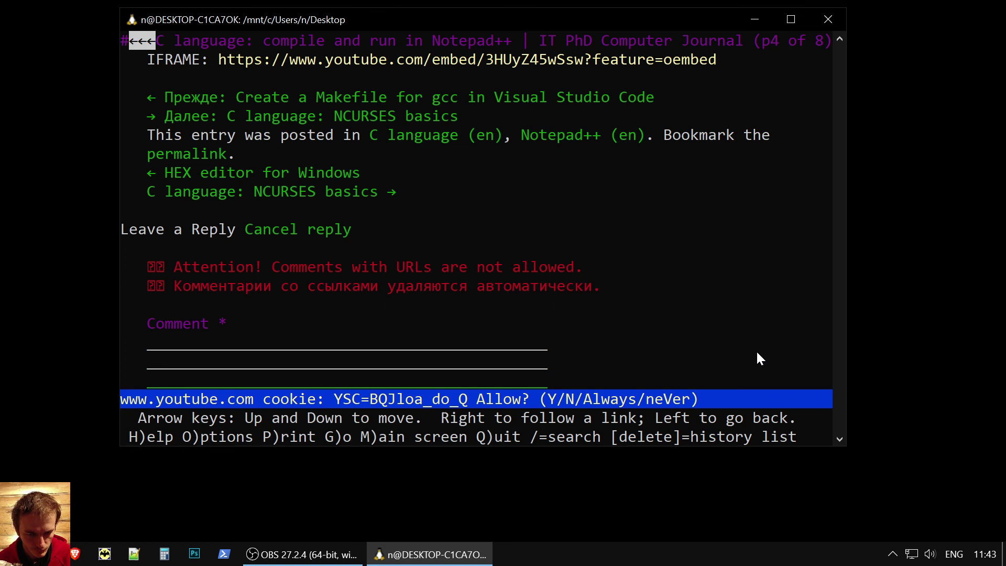